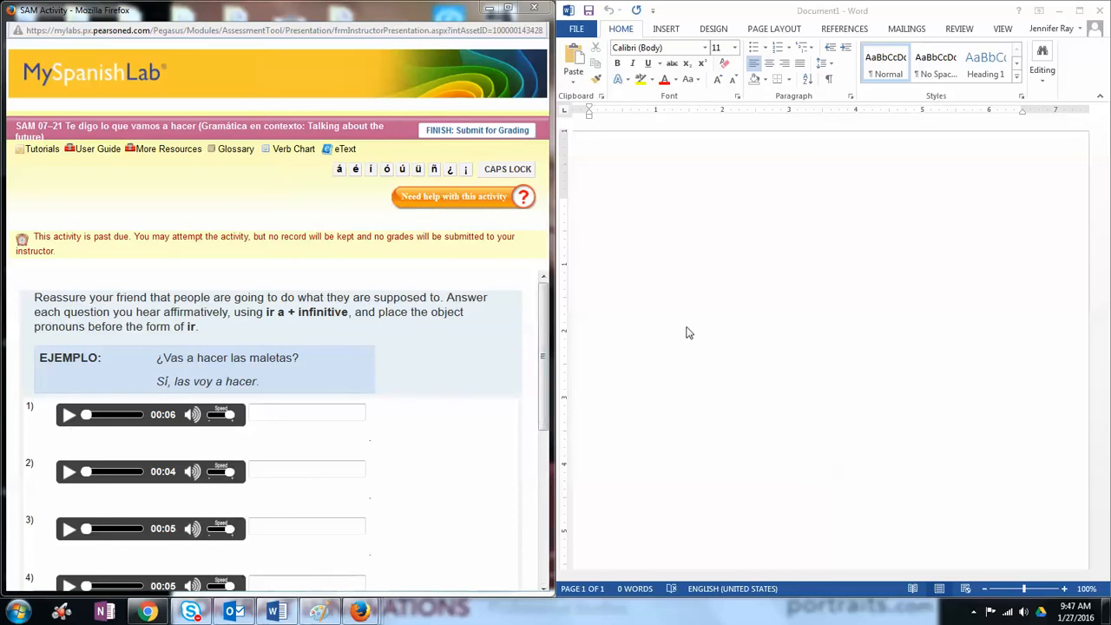
# Play recording 1 in MySpanishLab and transcribe its opening, "¿Van los turistas estadounidenses", in the blank Word document.
pyautogui.click(604, 164)
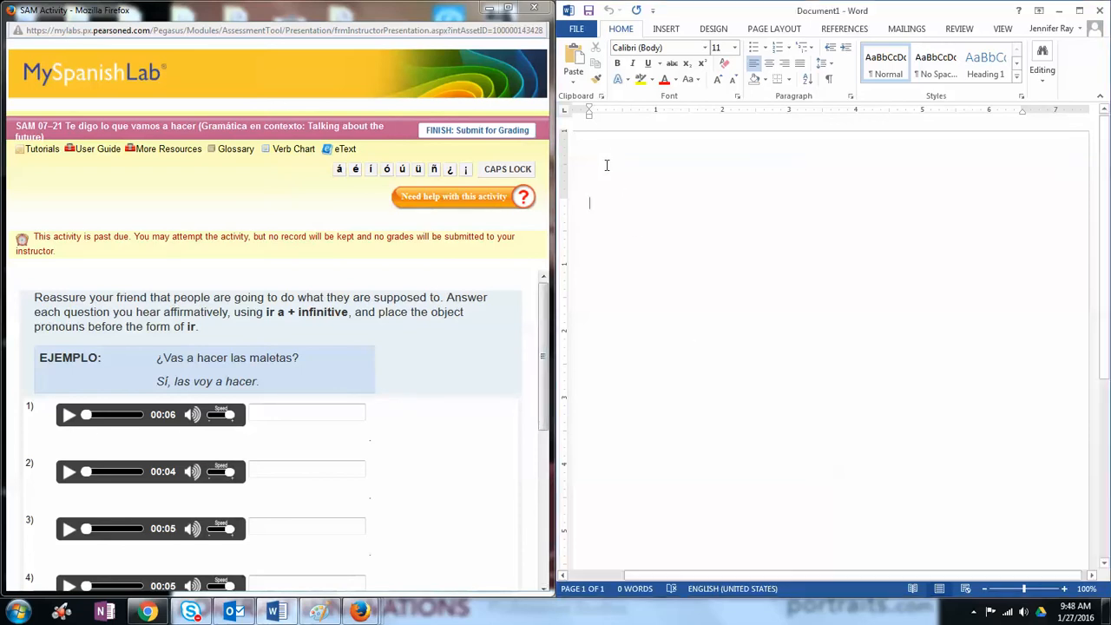
pyautogui.click(69, 416)
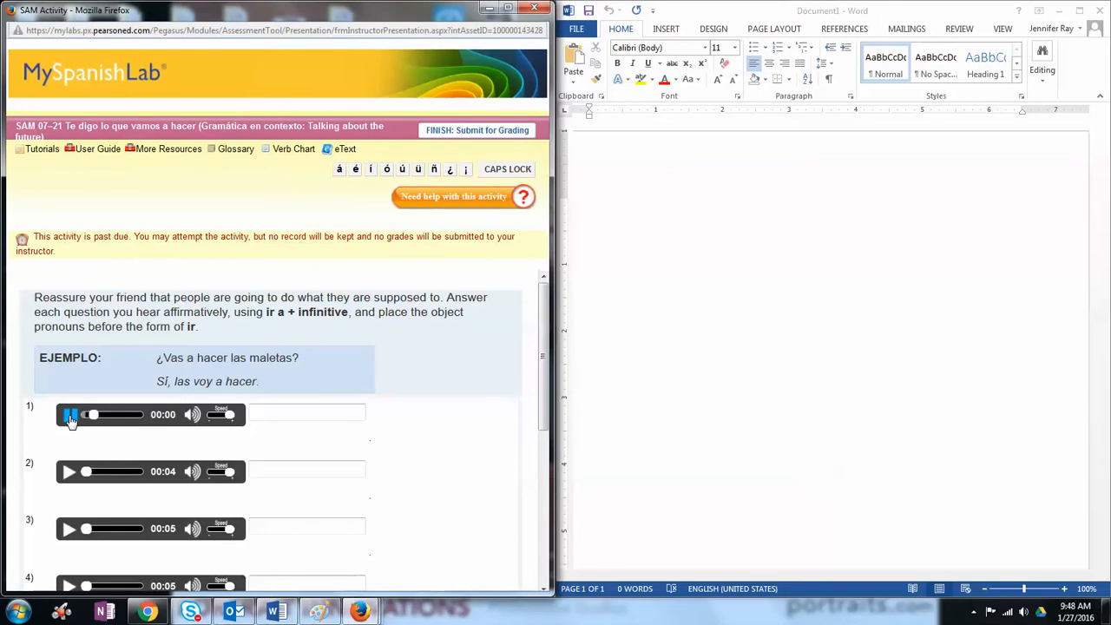
pyautogui.click(603, 199)
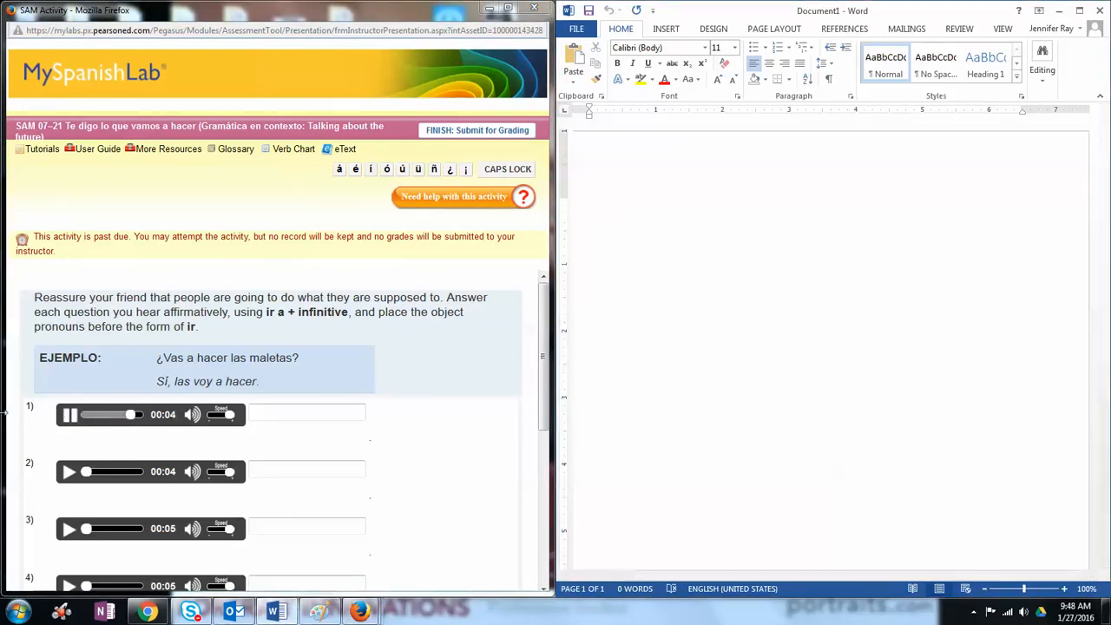
pyautogui.click(67, 422)
pyautogui.click(590, 196)
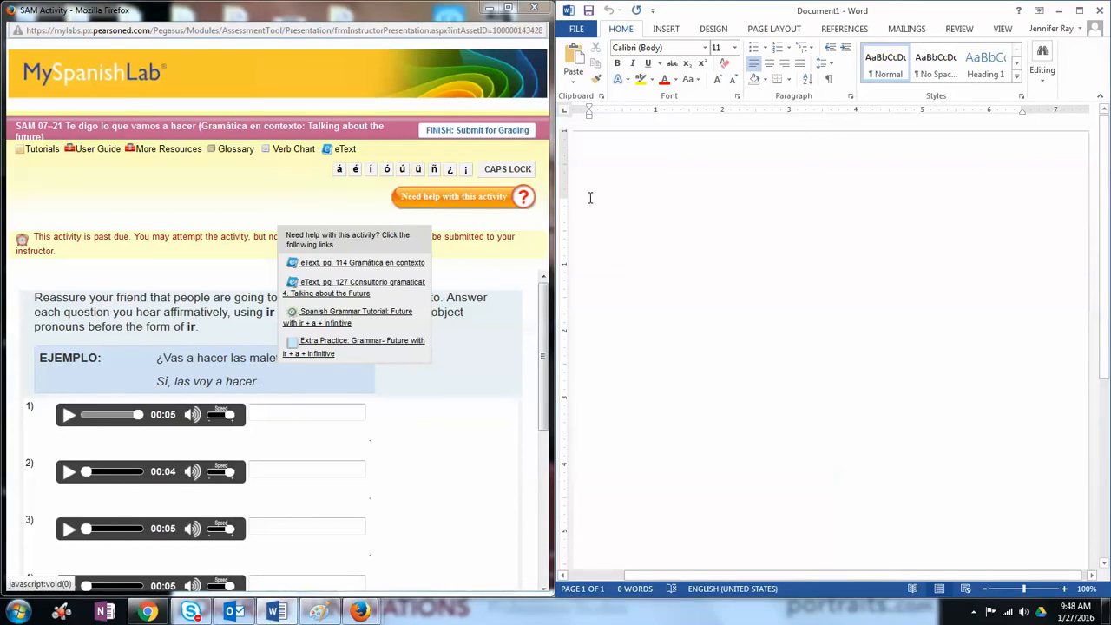
pyautogui.write('¿Van los ')
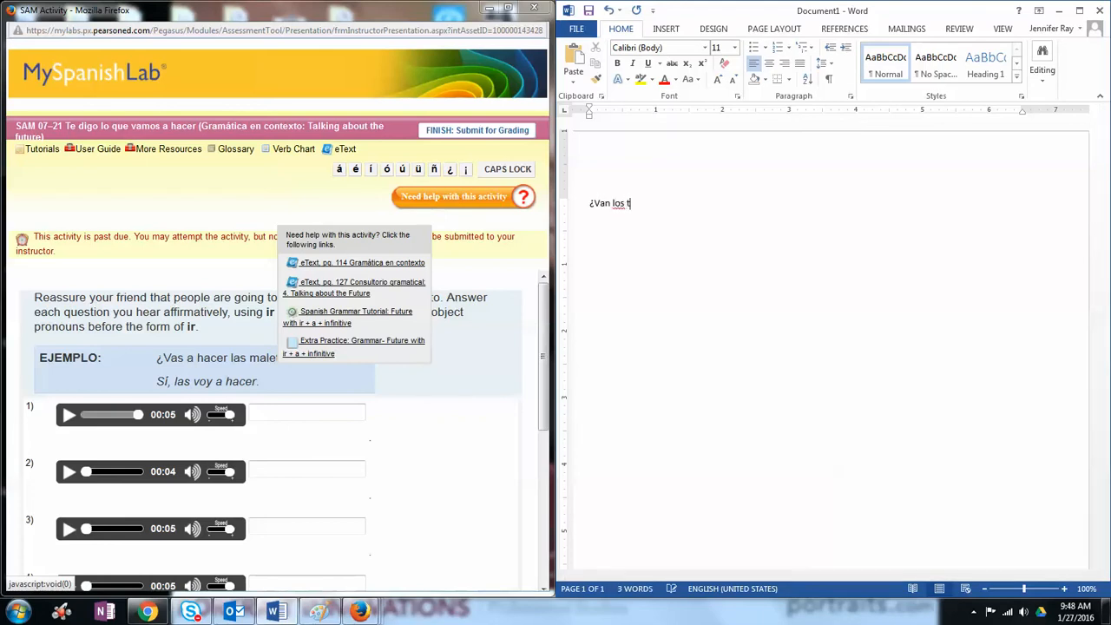
pyautogui.write('turistas estadounidenses')
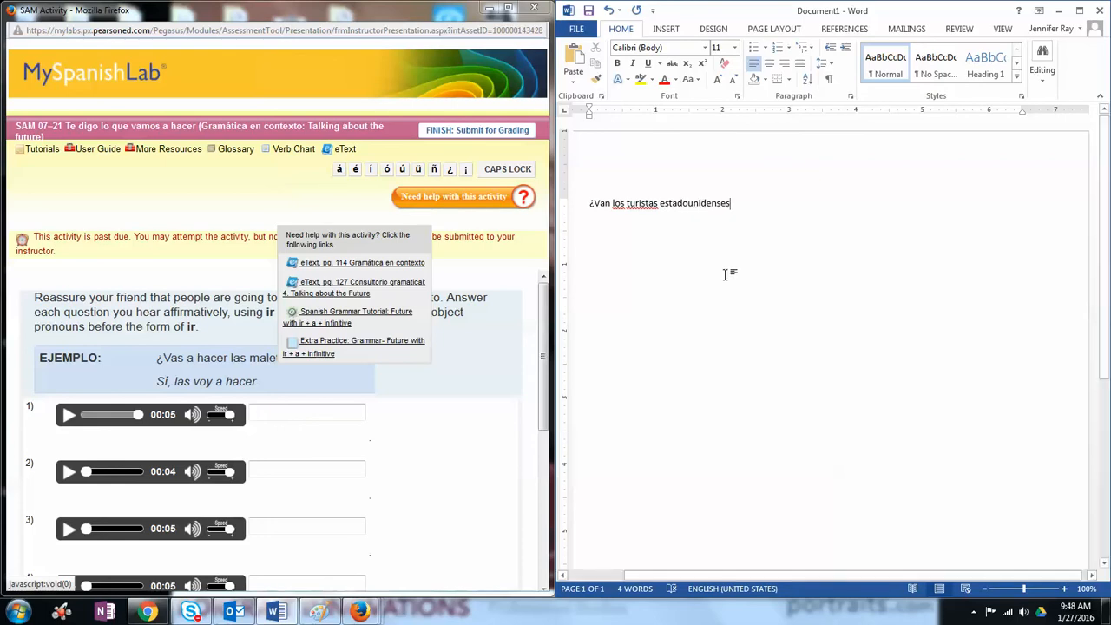
# Set the proofing language of all the transcribed text to Spanish (Argentina).
pyautogui.hotkey('ctrl', 'a')
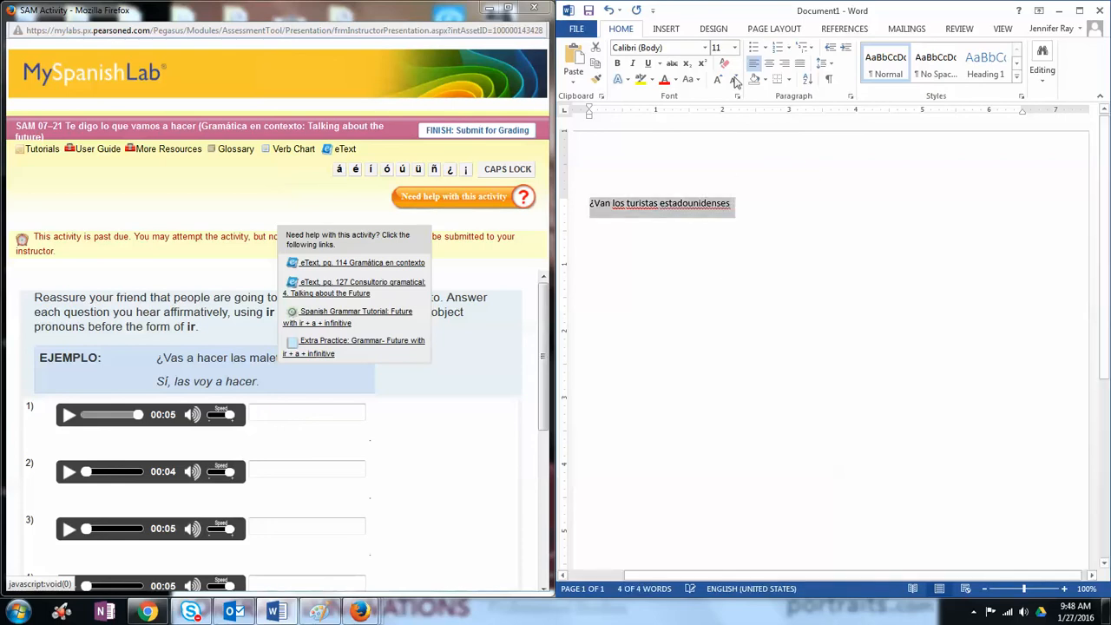
pyautogui.click(958, 28)
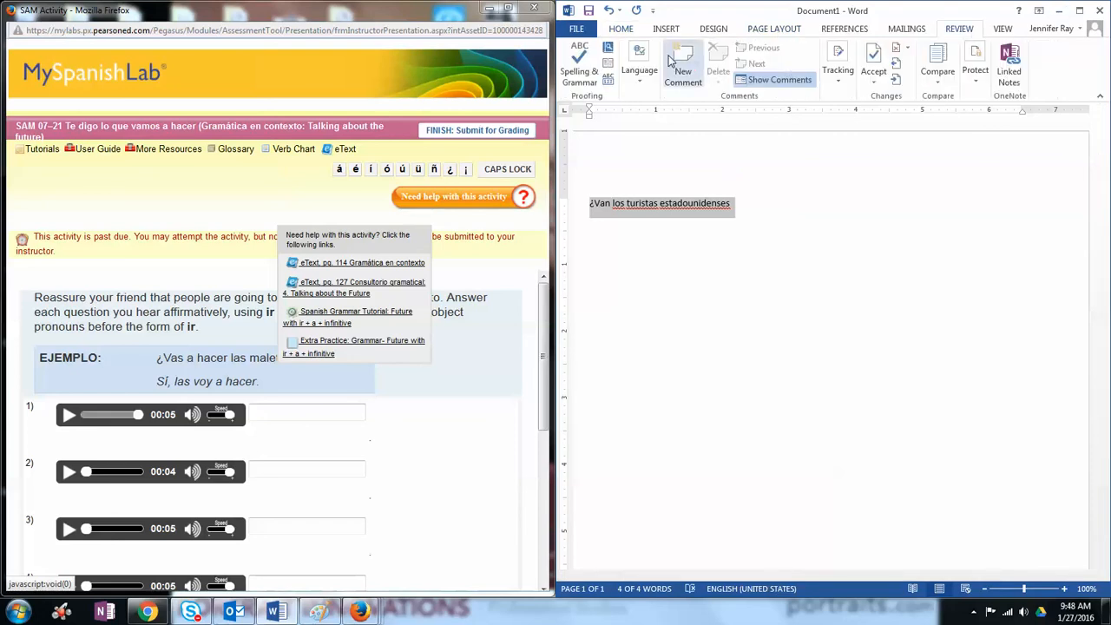
pyautogui.click(638, 74)
pyautogui.click(681, 148)
pyautogui.click(688, 155)
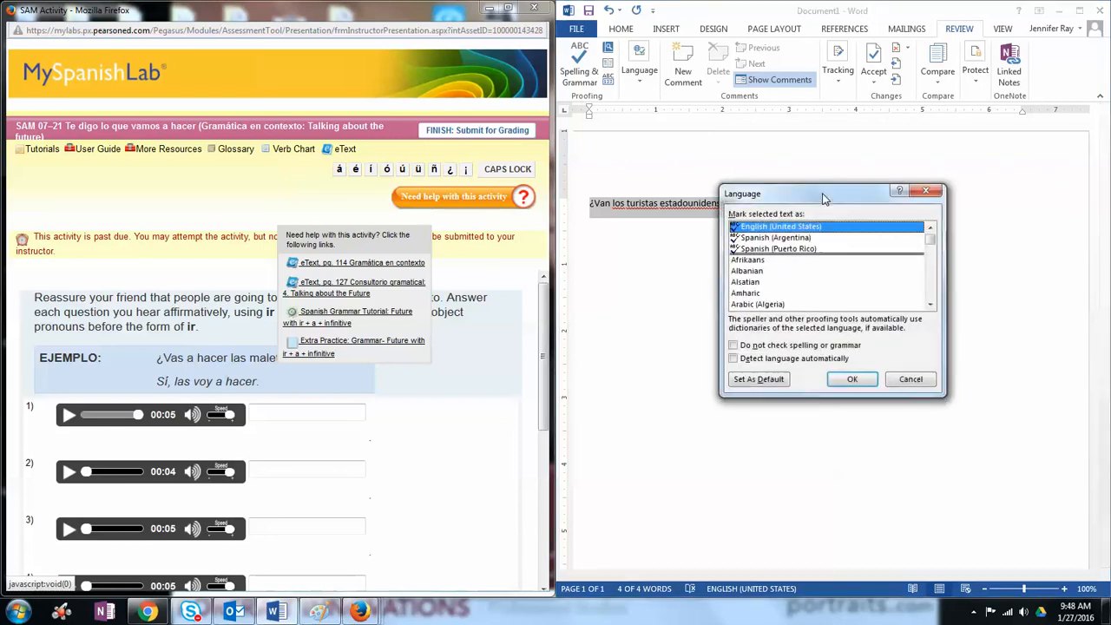
pyautogui.click(786, 237)
pyautogui.click(854, 379)
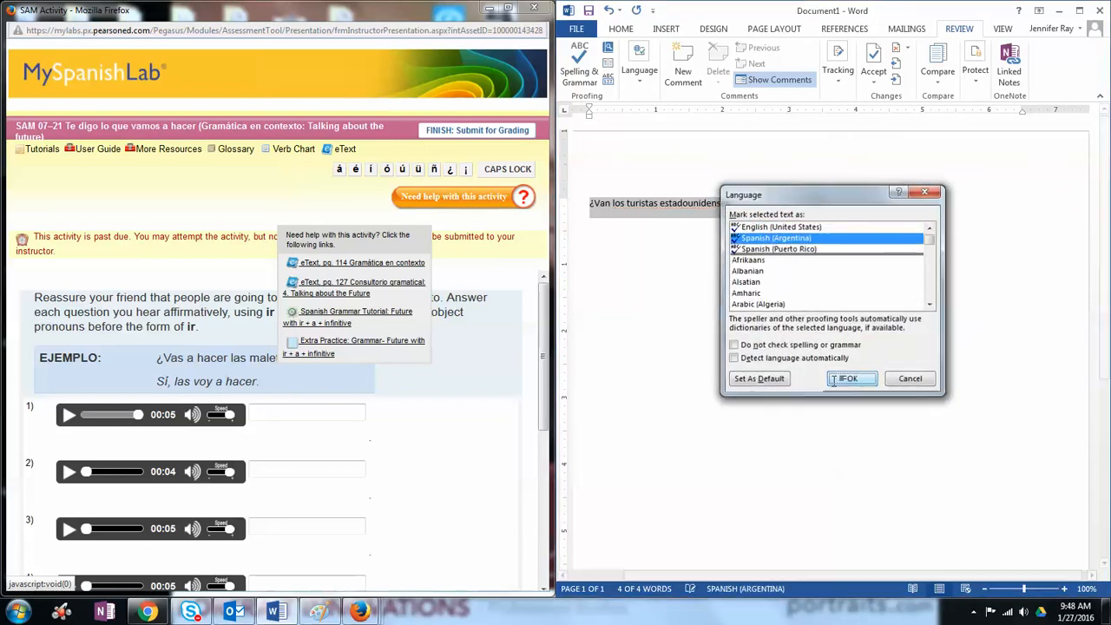
pyautogui.click(736, 292)
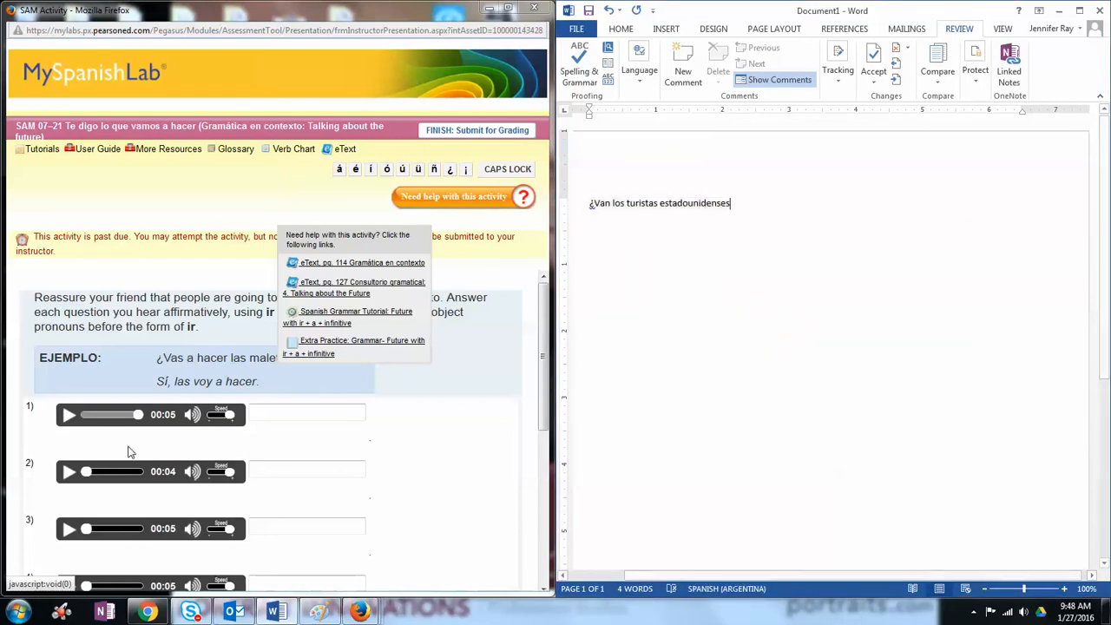
# Replay recording 1 and complete the transcribed question with "a solicitar una visa?".
pyautogui.click(65, 418)
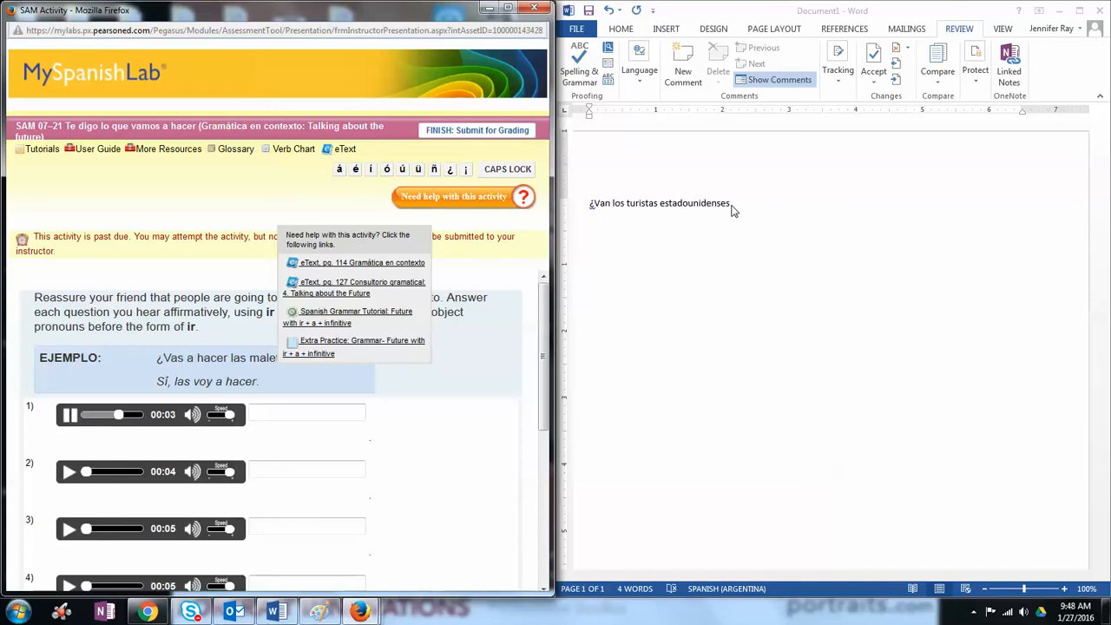
pyautogui.click(733, 211)
pyautogui.write('a s')
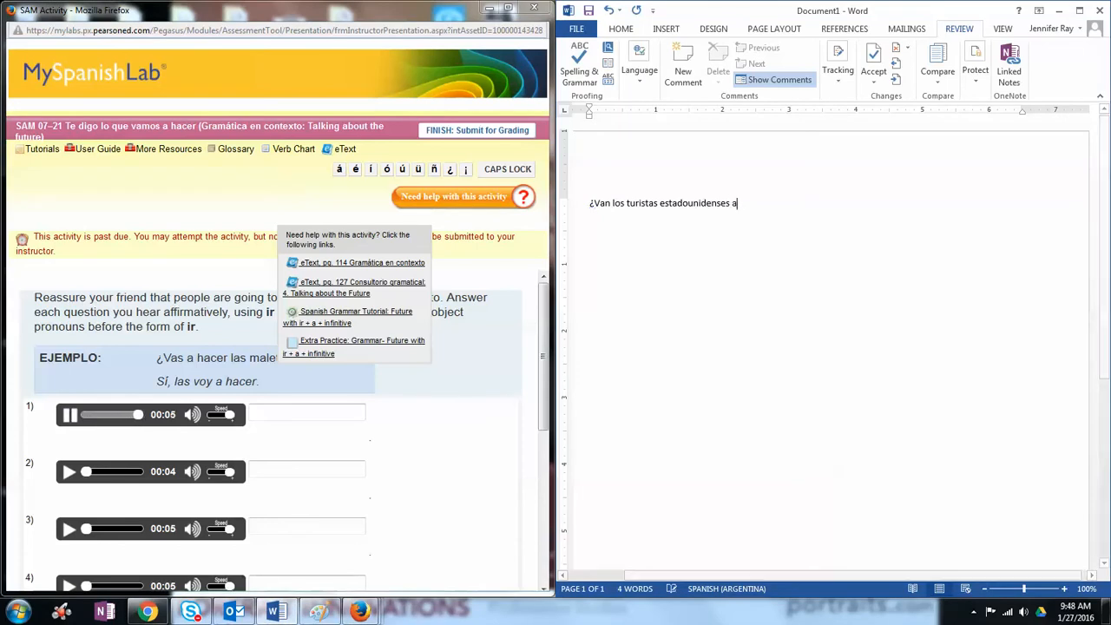
pyautogui.write('olicitar')
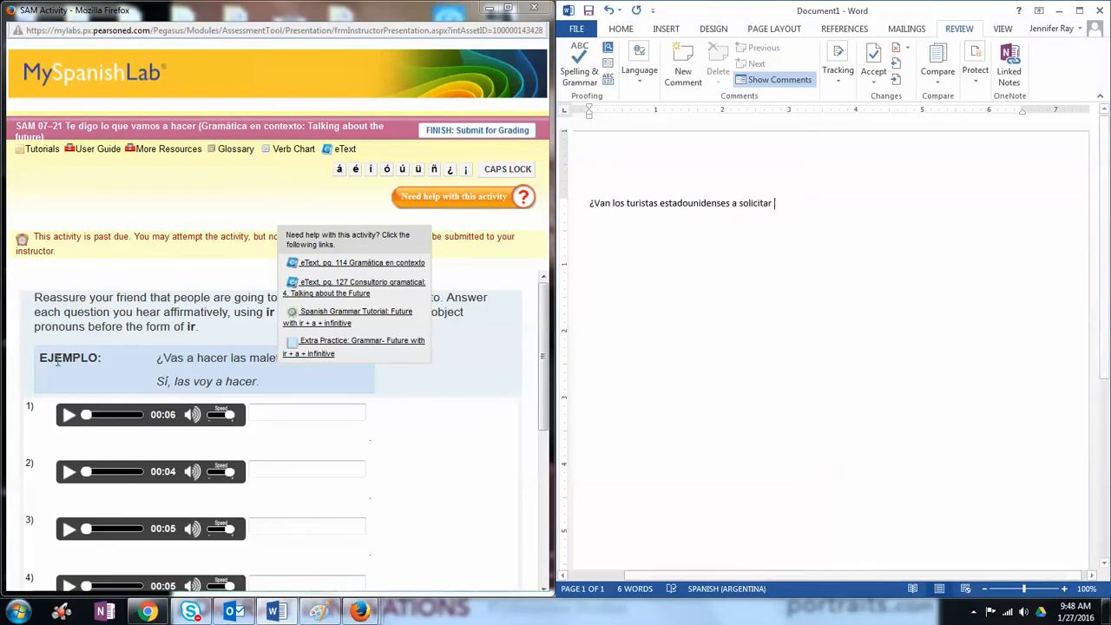
pyautogui.click(69, 414)
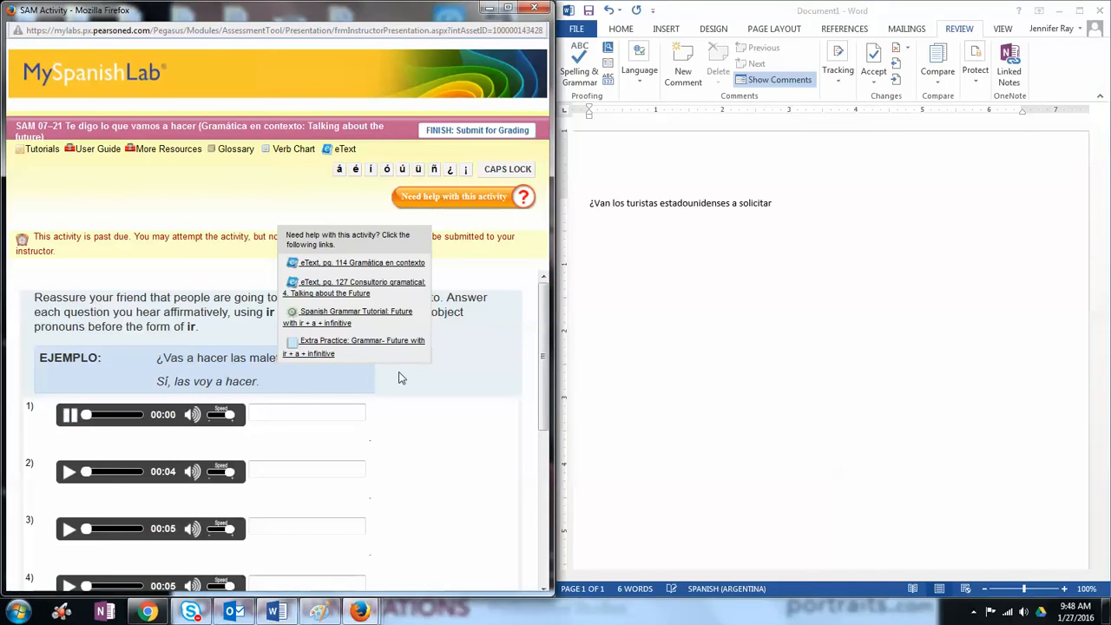
pyautogui.click(773, 205)
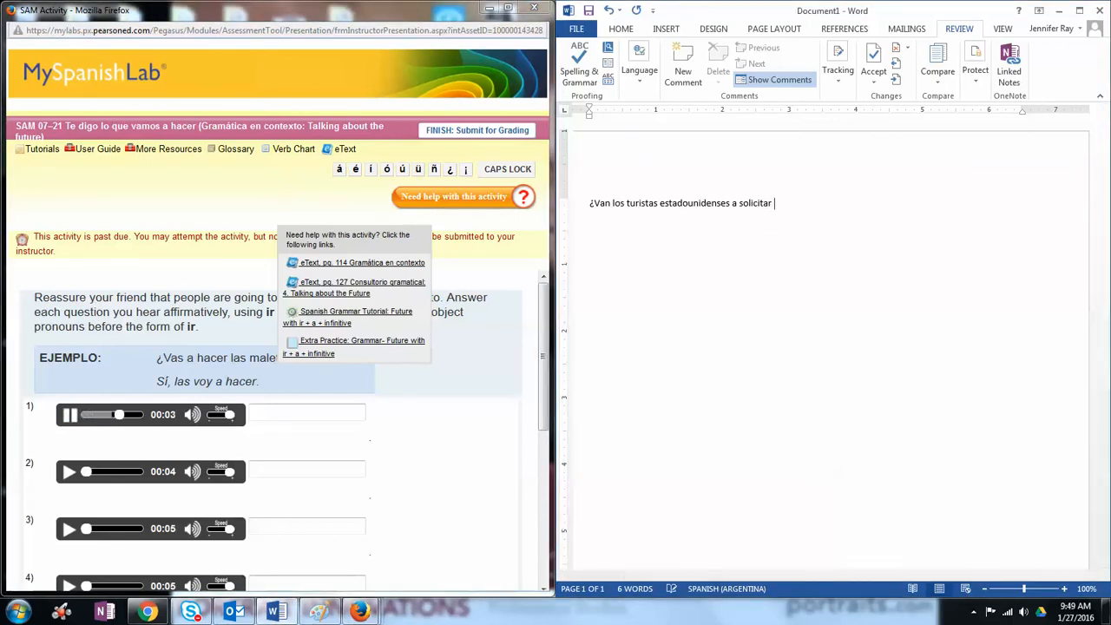
pyautogui.write('una visa?')
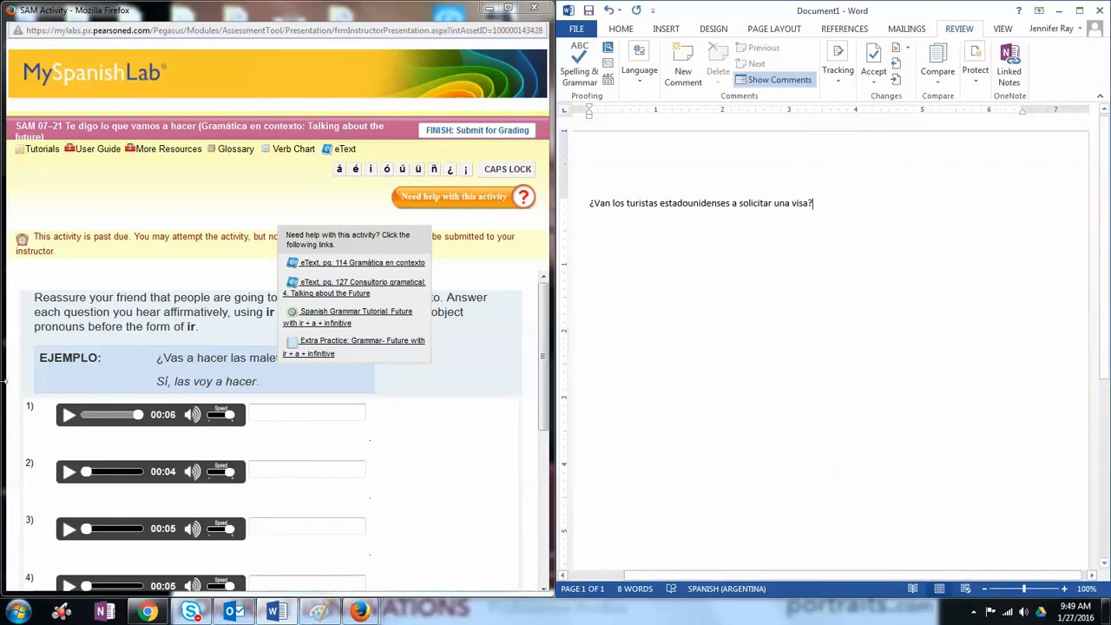
# Number the transcribed question as item 1 and start list item 2 below it.
pyautogui.click(591, 200)
pyautogui.write('1.')
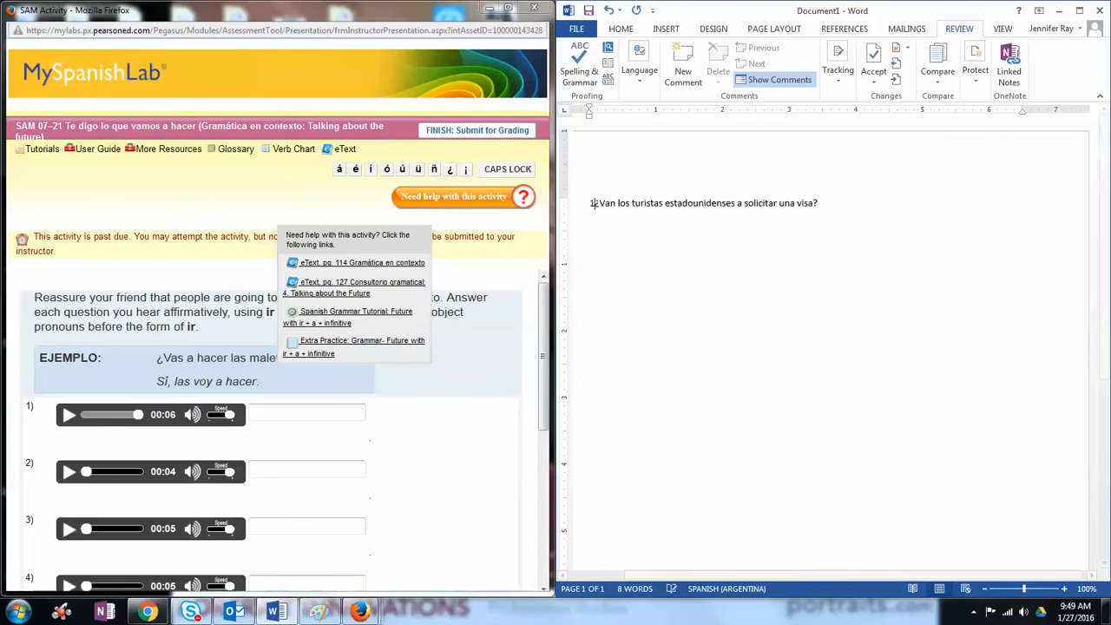
pyautogui.click(847, 203)
pyautogui.press('Return')
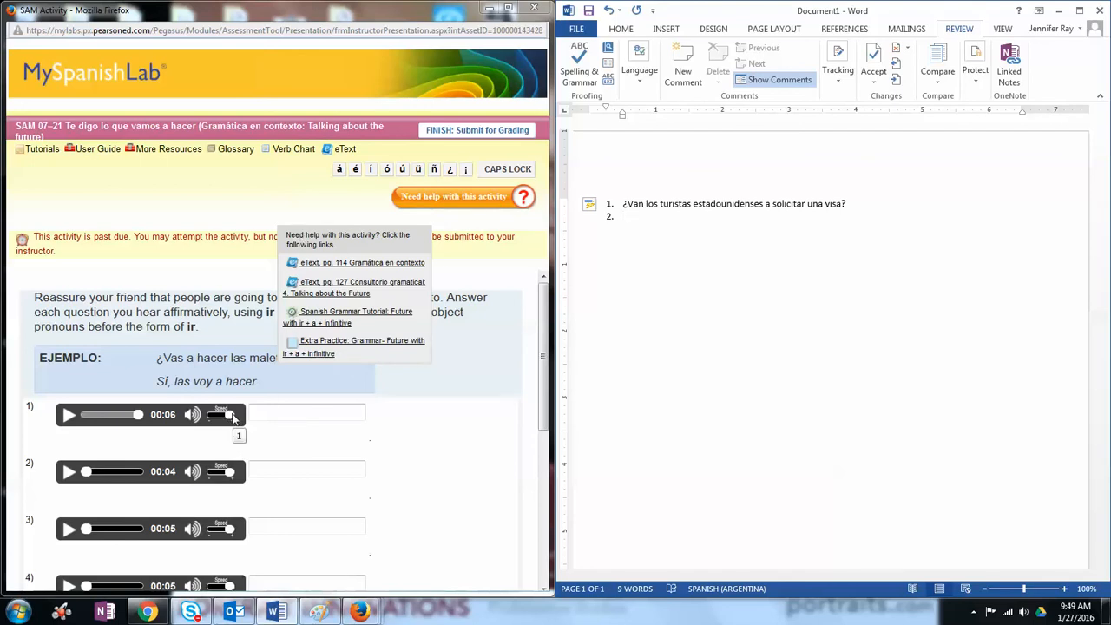
# Adjust the playback speed of recording 2 and play its opening words, pausing partway through.
pyautogui.click(225, 473)
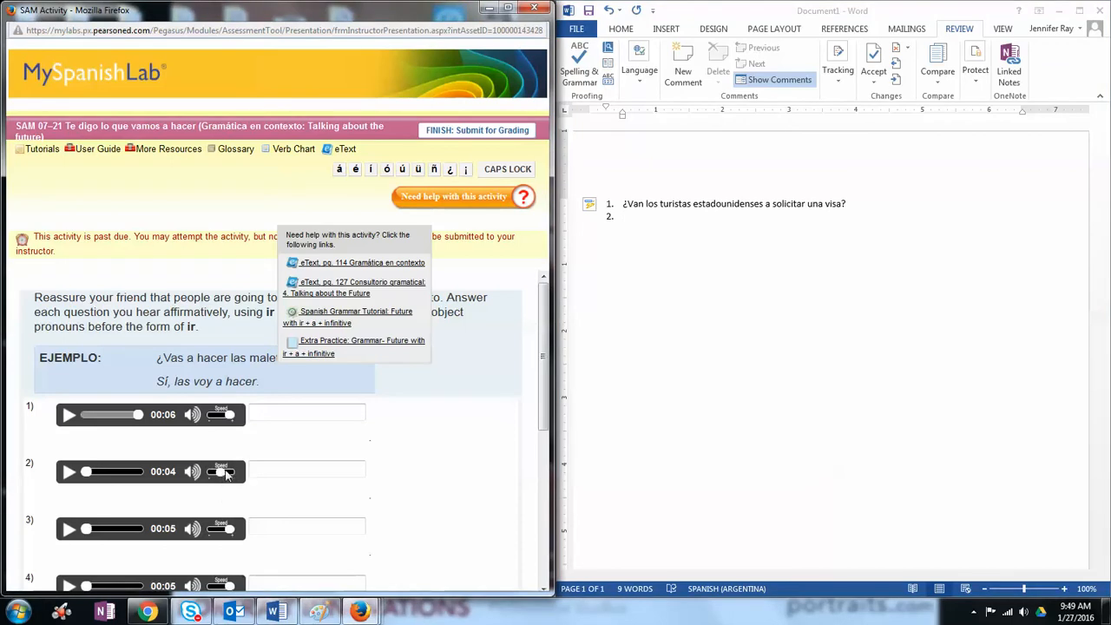
pyautogui.moveTo(222, 472); pyautogui.dragTo(214, 475)
pyautogui.click(69, 472)
pyautogui.click(70, 472)
pyautogui.click(69, 472)
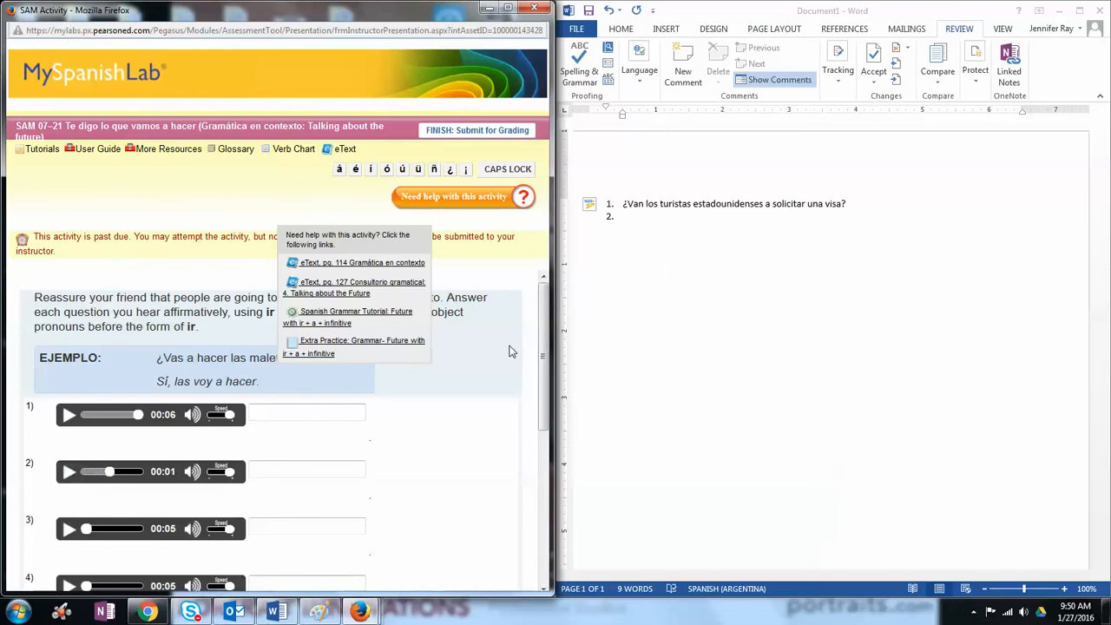
# Transcribe recording 2 as list item 2, "¿Van Uds. a comprar los boletos?", replaying the audio in sections.
pyautogui.click(625, 221)
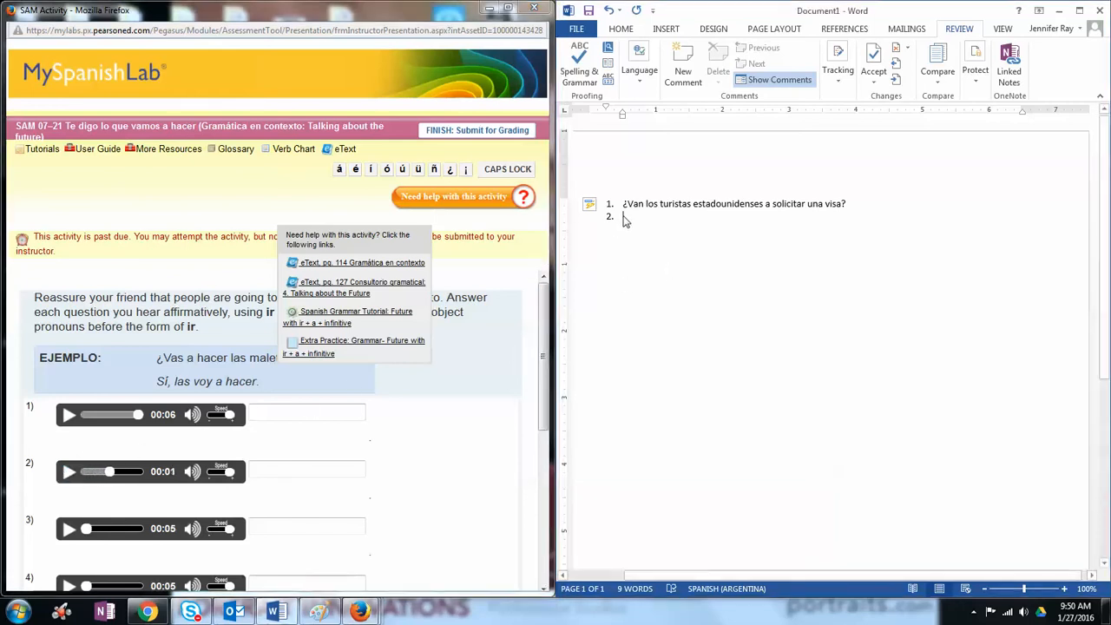
pyautogui.write('¿Van Uds.')
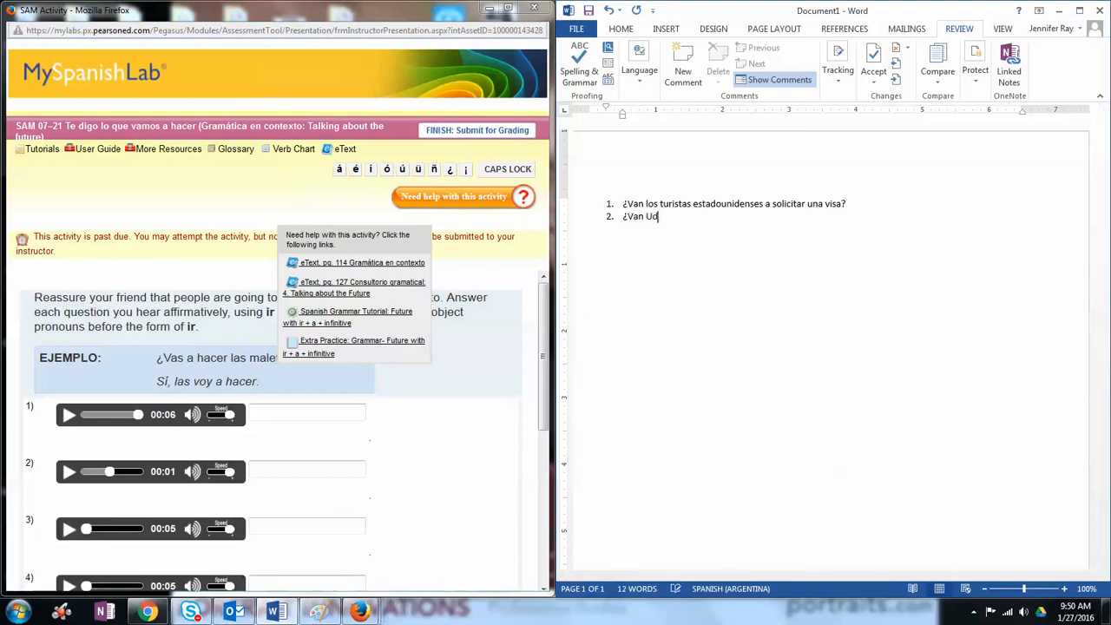
pyautogui.click(68, 473)
pyautogui.click(68, 473)
pyautogui.click(672, 217)
pyautogui.write('a comprar los')
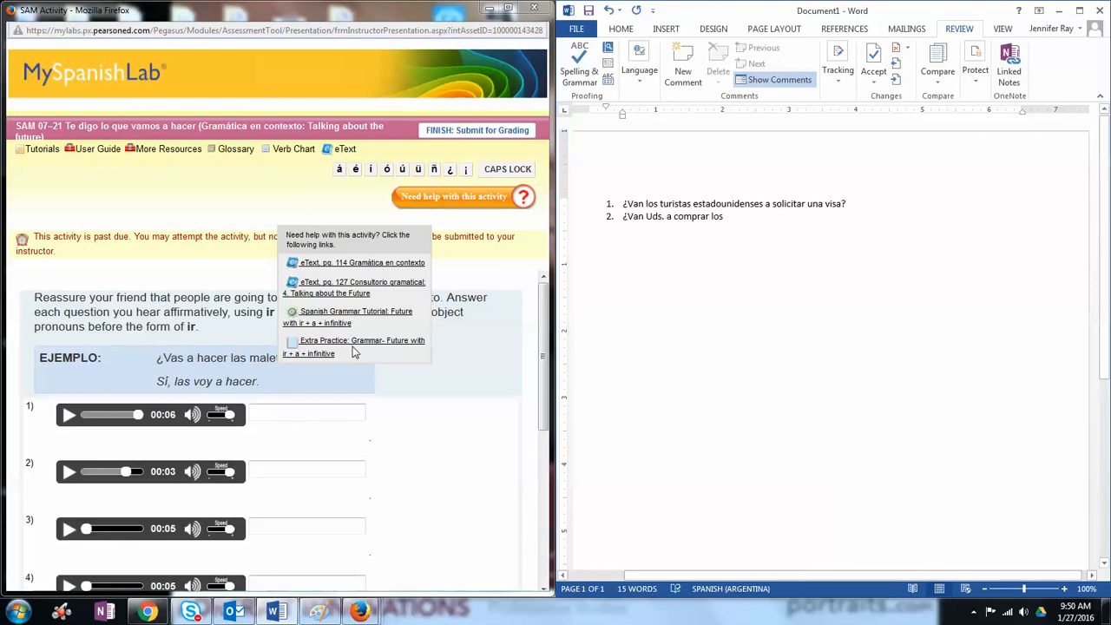
pyautogui.click(68, 472)
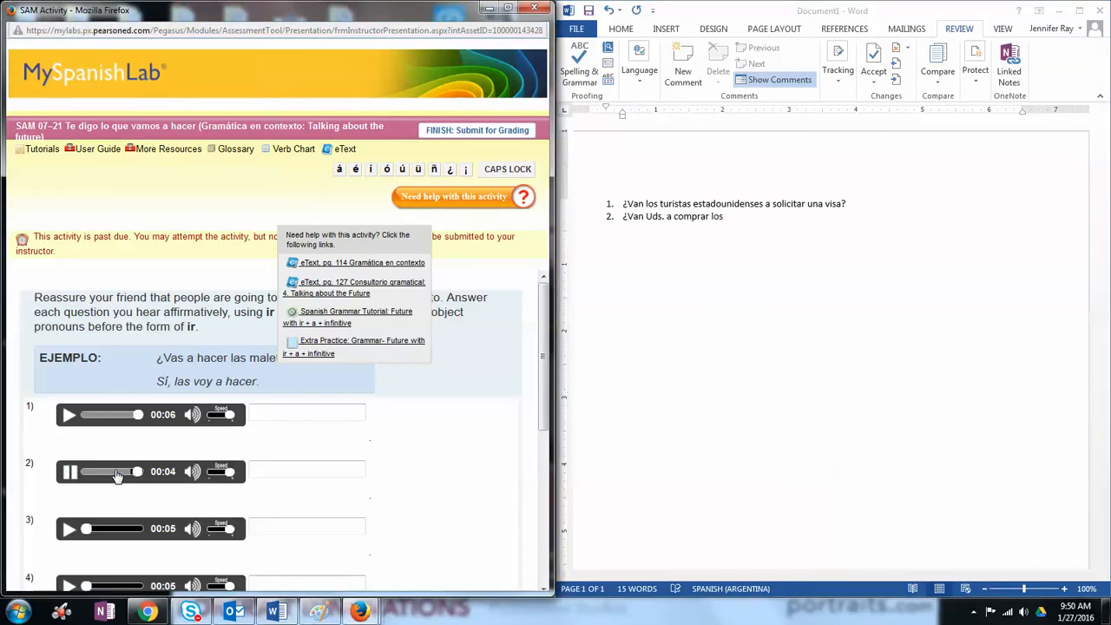
pyautogui.click(729, 226)
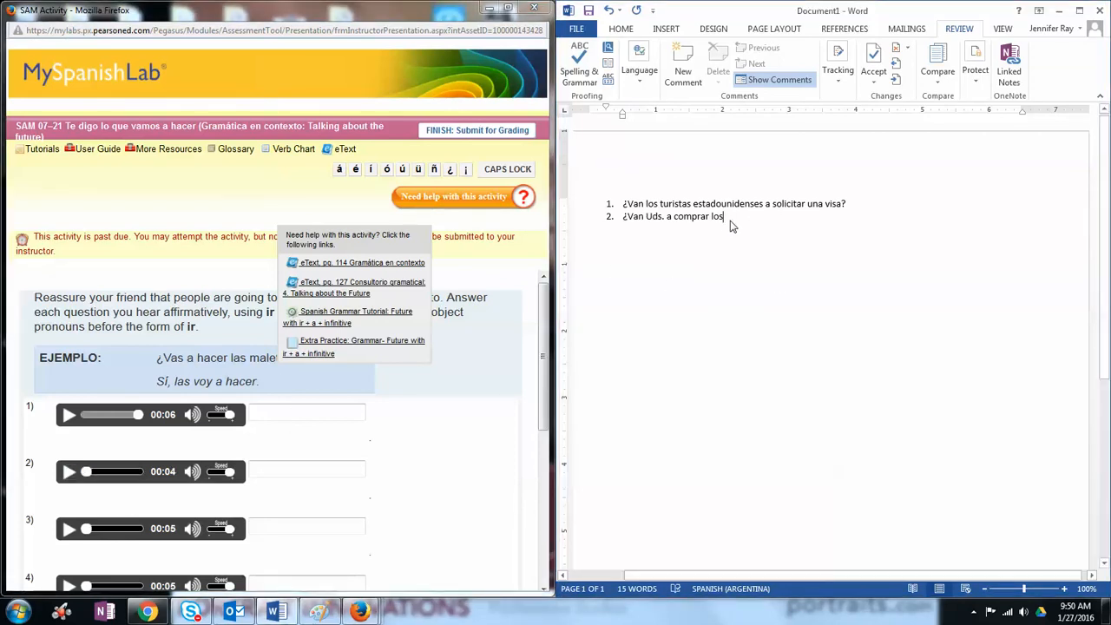
pyautogui.write('bl')
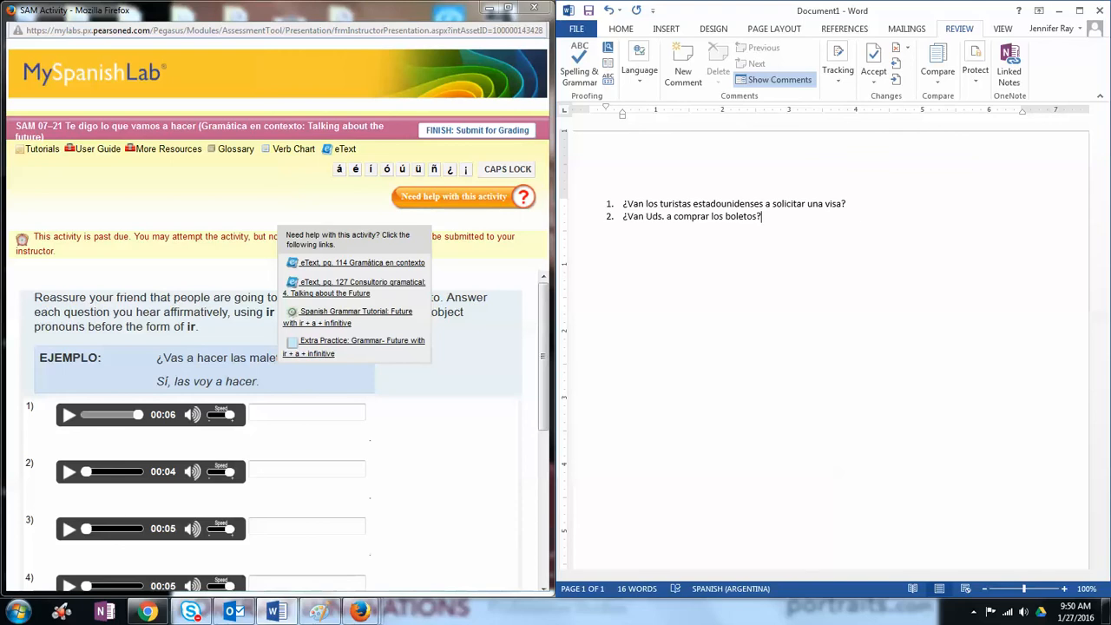
# Play the start of recording 3 and begin list item 3 with "¿Va".
pyautogui.click(69, 529)
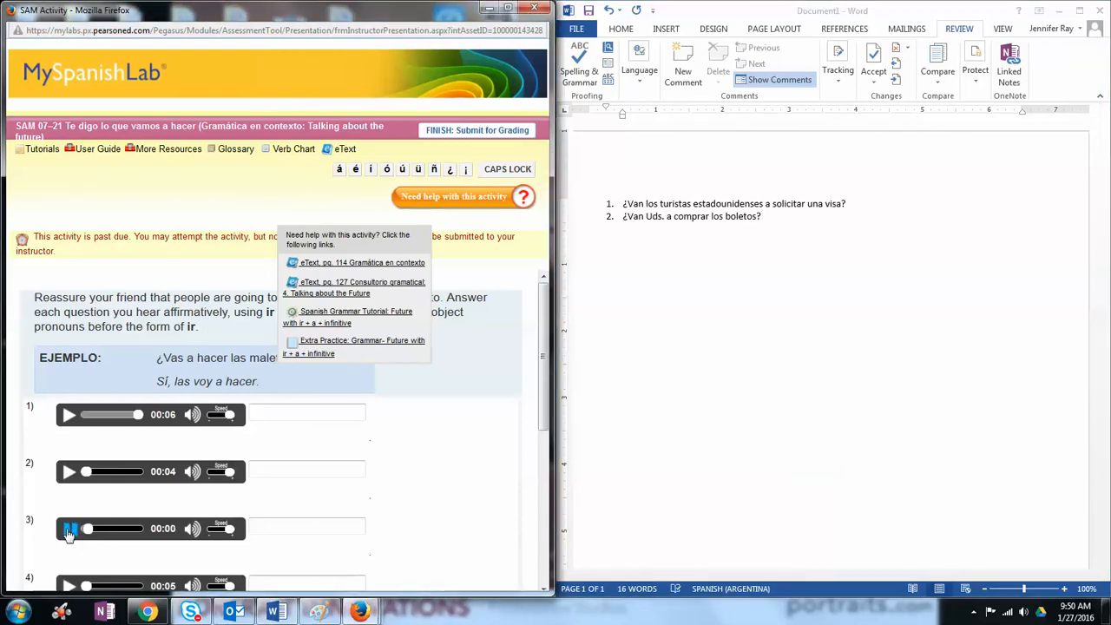
pyautogui.click(69, 531)
pyautogui.click(777, 224)
pyautogui.press('Return')
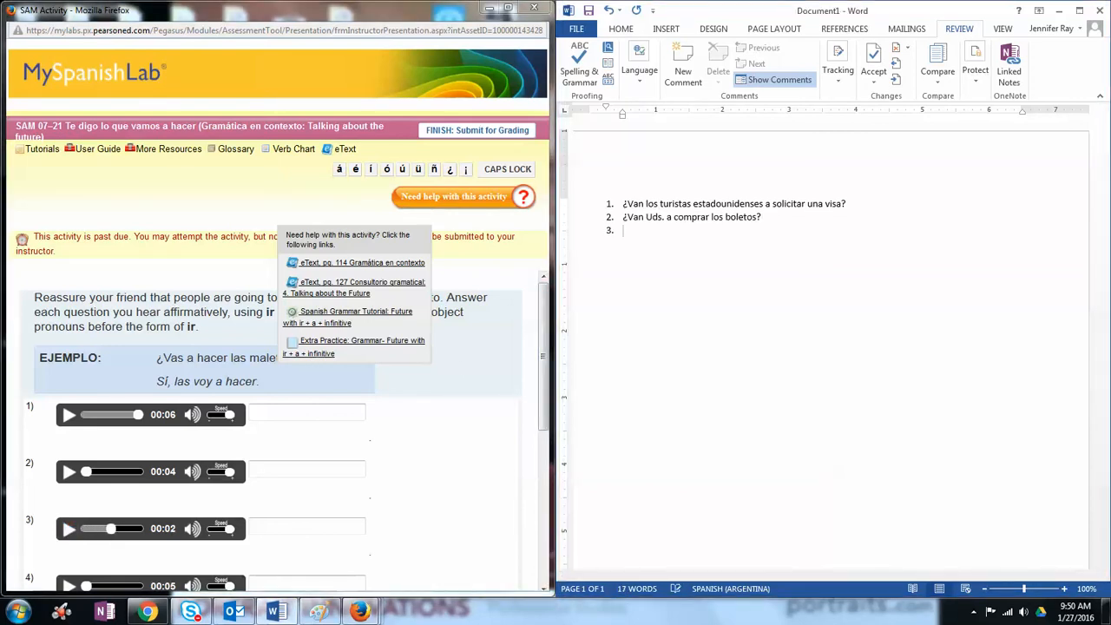
pyautogui.write('¿Va')
# Replay recording 3, complete item 3 with the spoken name and "a facturar la mochila?", and start list item 4.
pyautogui.click(113, 534)
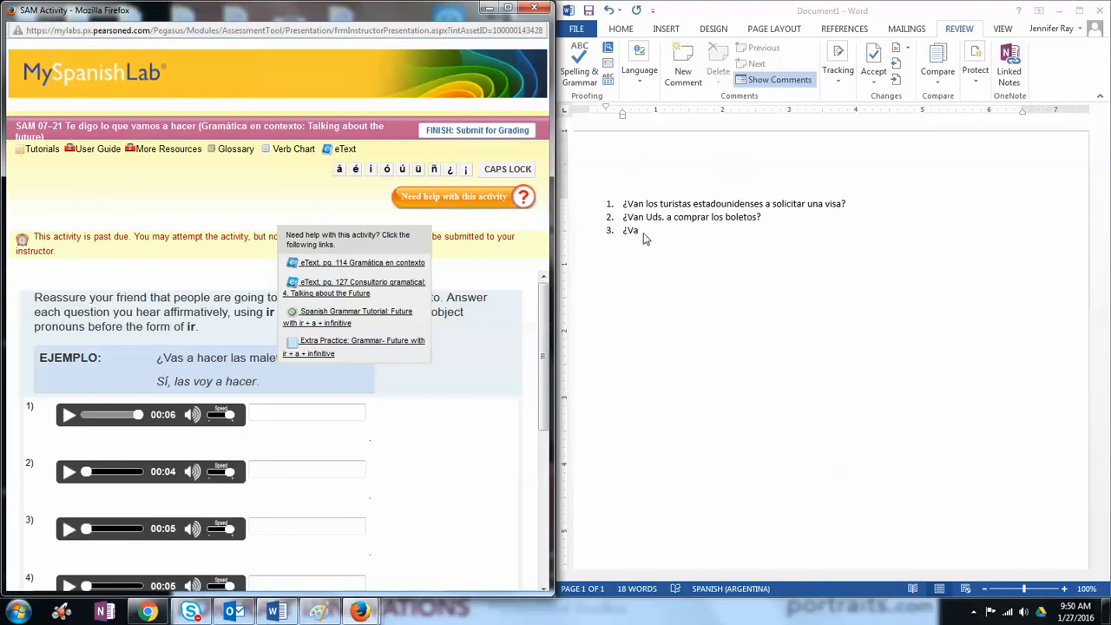
pyautogui.click(69, 529)
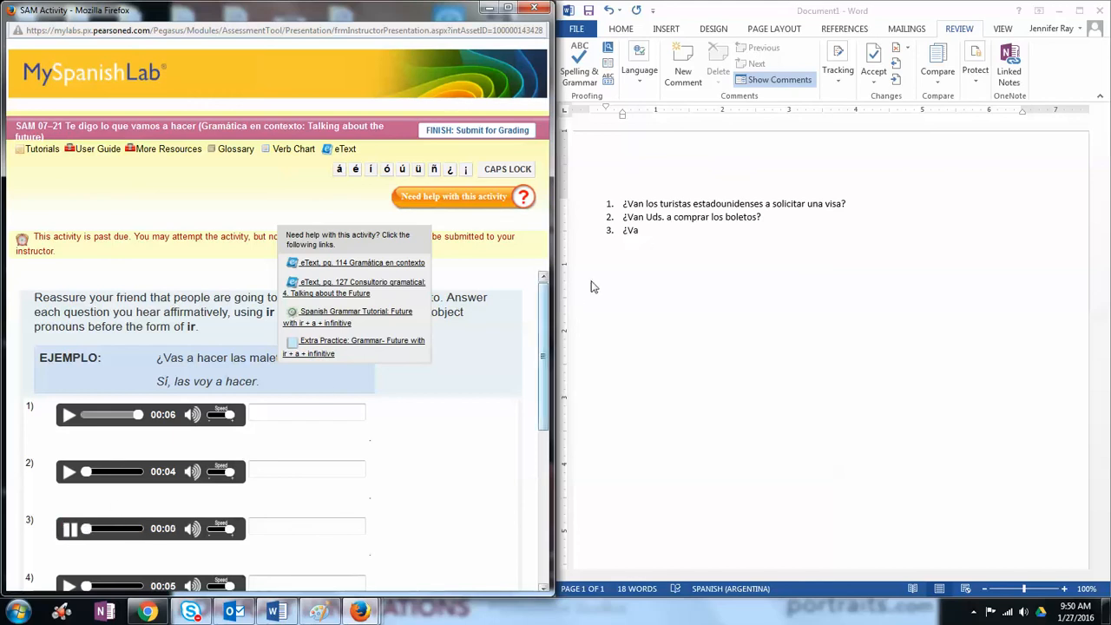
pyautogui.click(647, 232)
pyautogui.write('Alberto a frac')
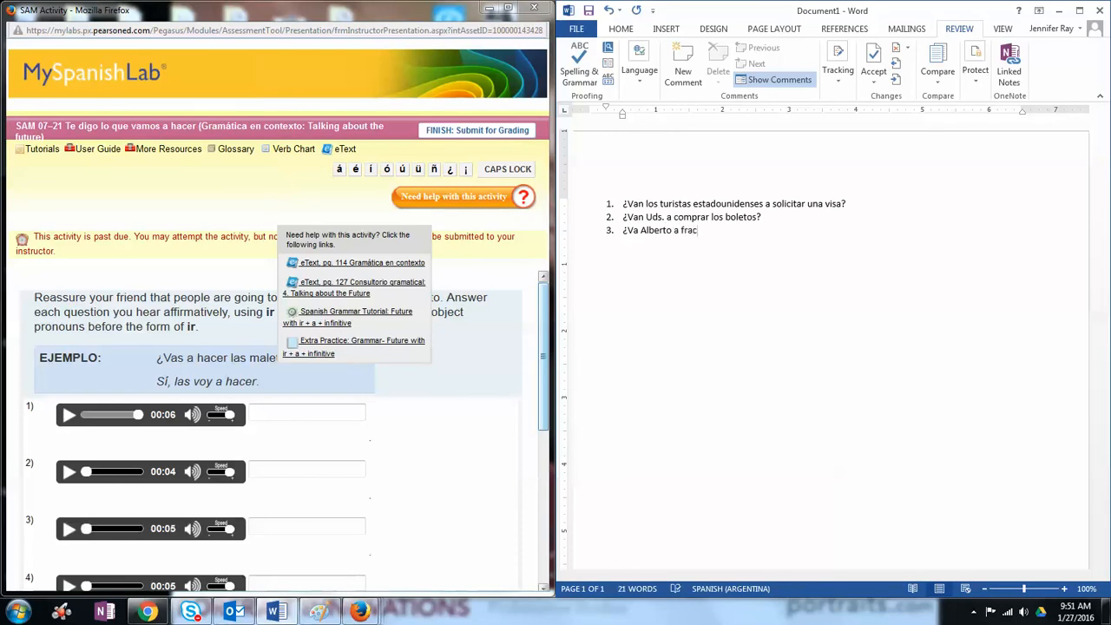
pyautogui.press('BackSpace')
pyautogui.press('BackSpace')
pyautogui.press('BackSpace')
pyautogui.write('acturar la mochila?')
pyautogui.press('Return')
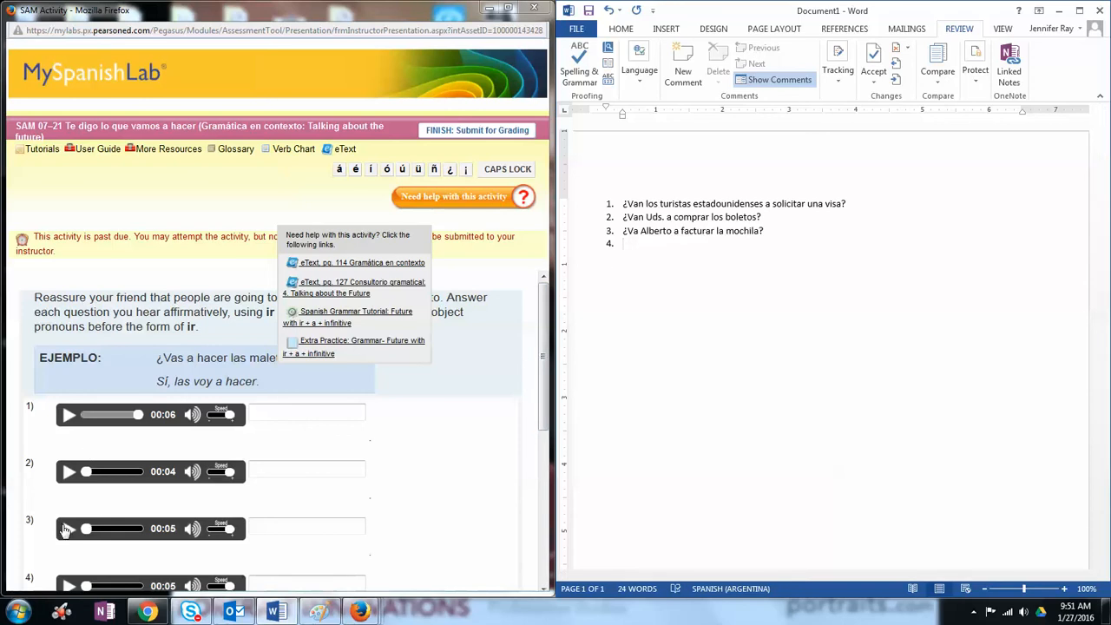
# Play the opening words of recording 4, pause it, and begin list item 4 with "¿Van los abuelos".
pyautogui.scroll(-2, 68, 532)
pyautogui.scroll(1, 68, 531)
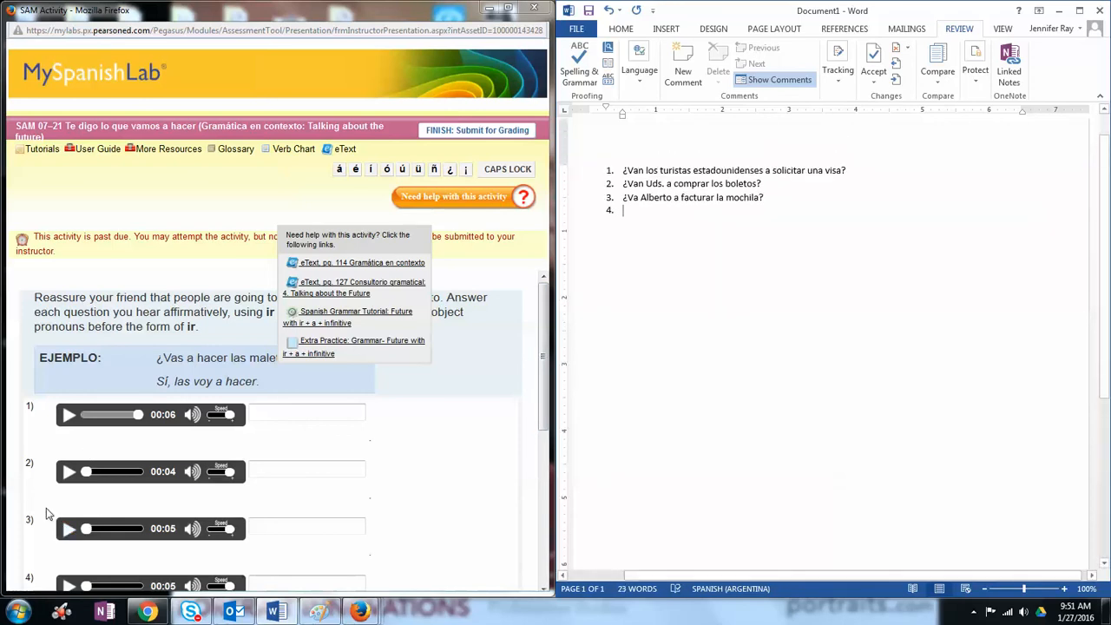
pyautogui.click(59, 521)
pyautogui.scroll(-3, 59, 521)
pyautogui.click(67, 467)
pyautogui.click(626, 217)
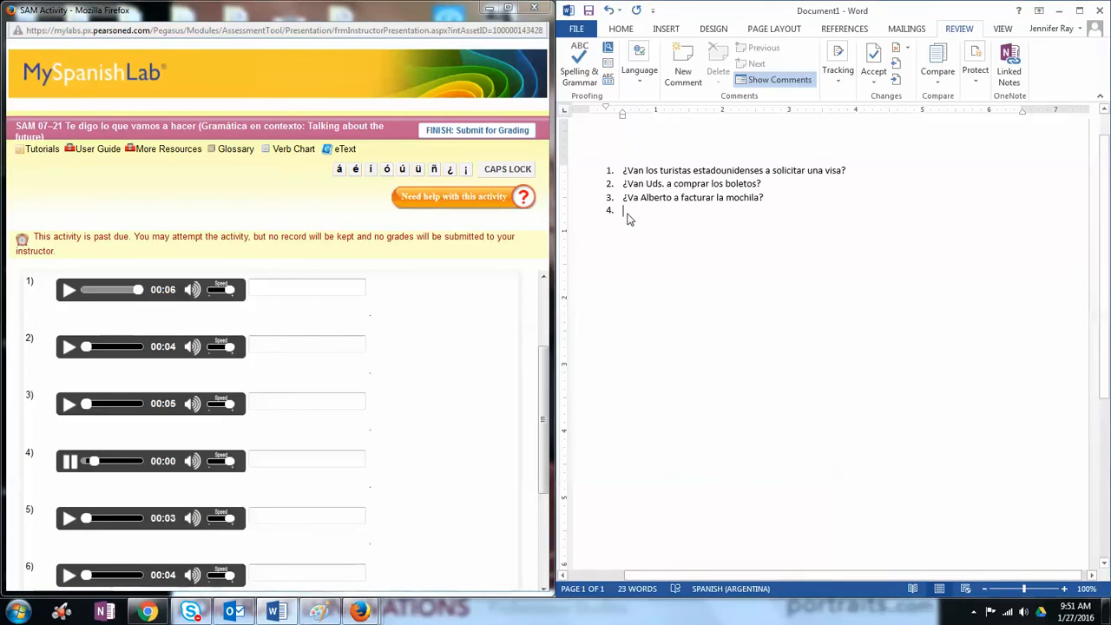
pyautogui.click(69, 461)
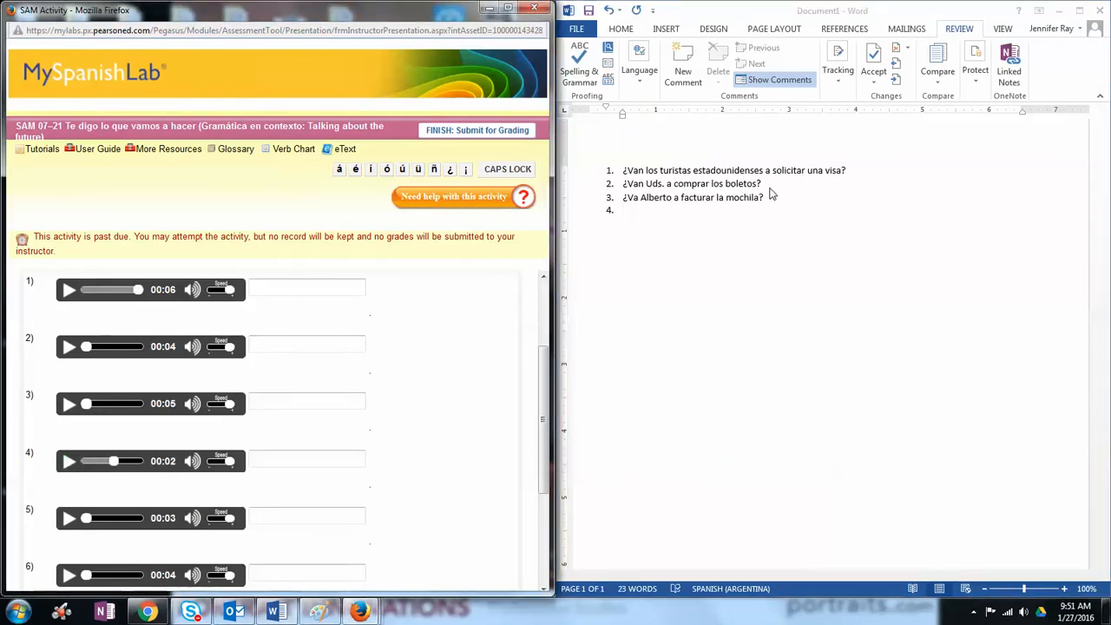
pyautogui.click(618, 214)
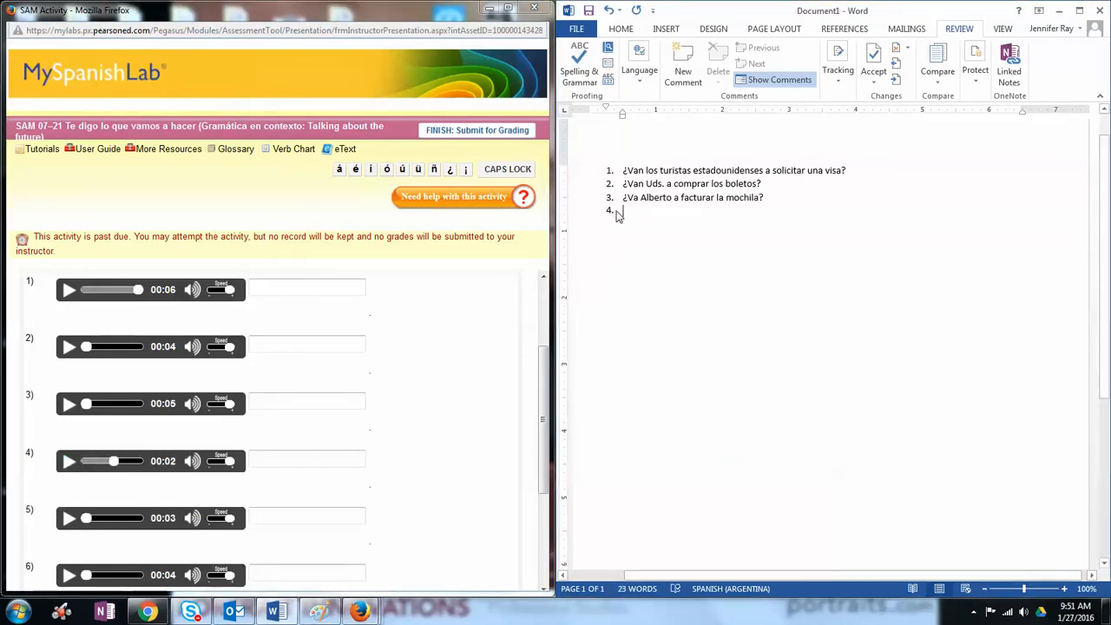
pyautogui.write('¿')
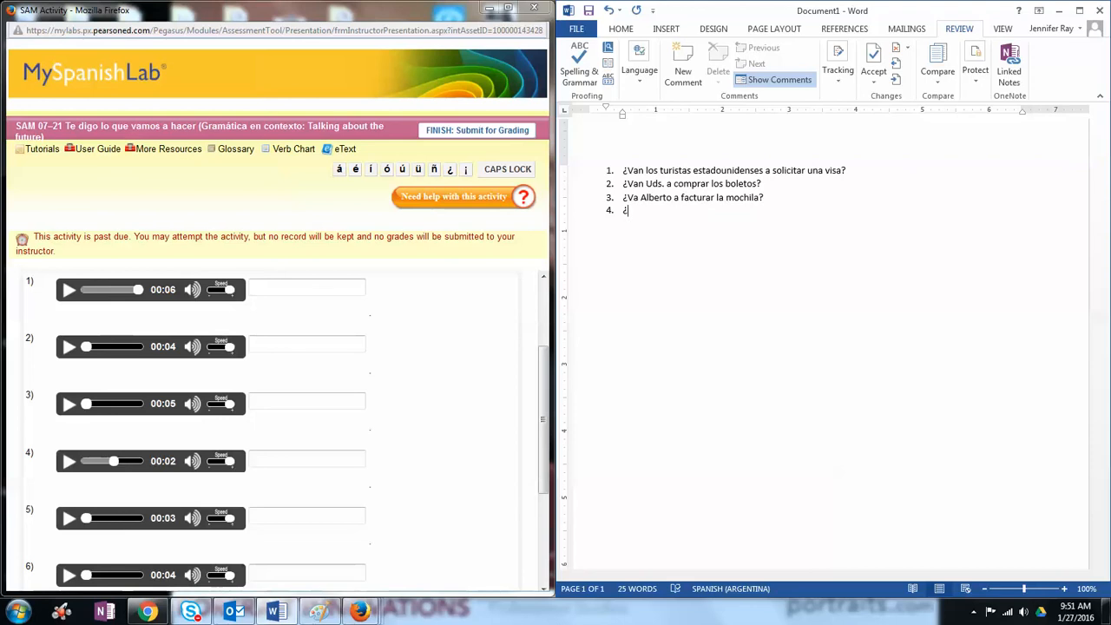
pyautogui.write('Van los abuelos')
# Play the rest of recording 4, complete item 4 with "a hacer una reservación?", replay the audio to check it, and start list item 5.
pyautogui.click(69, 462)
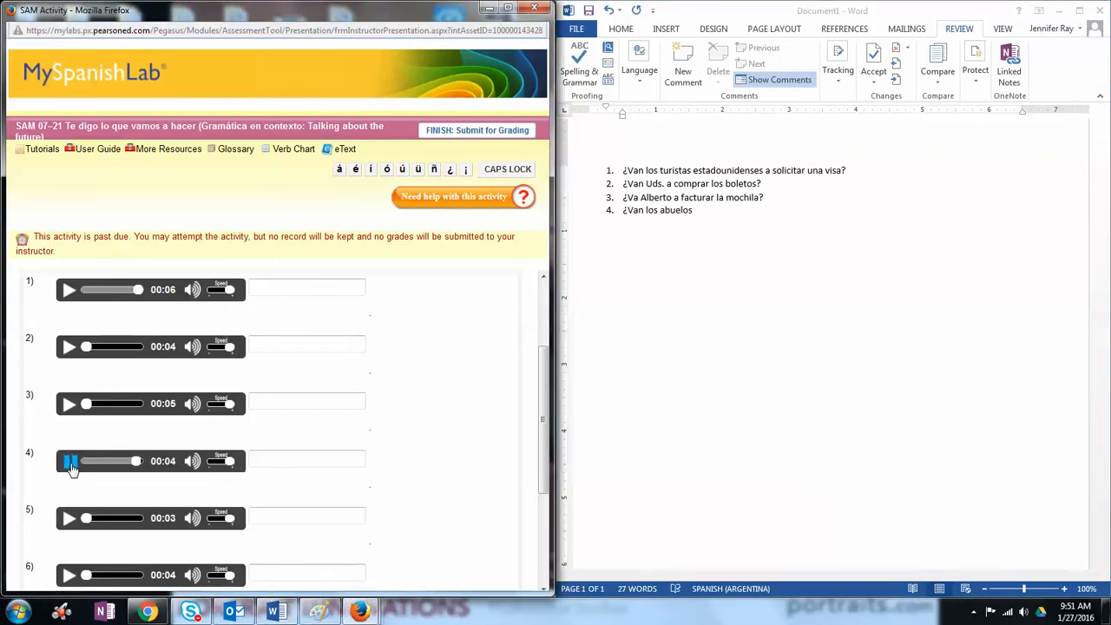
pyautogui.click(693, 217)
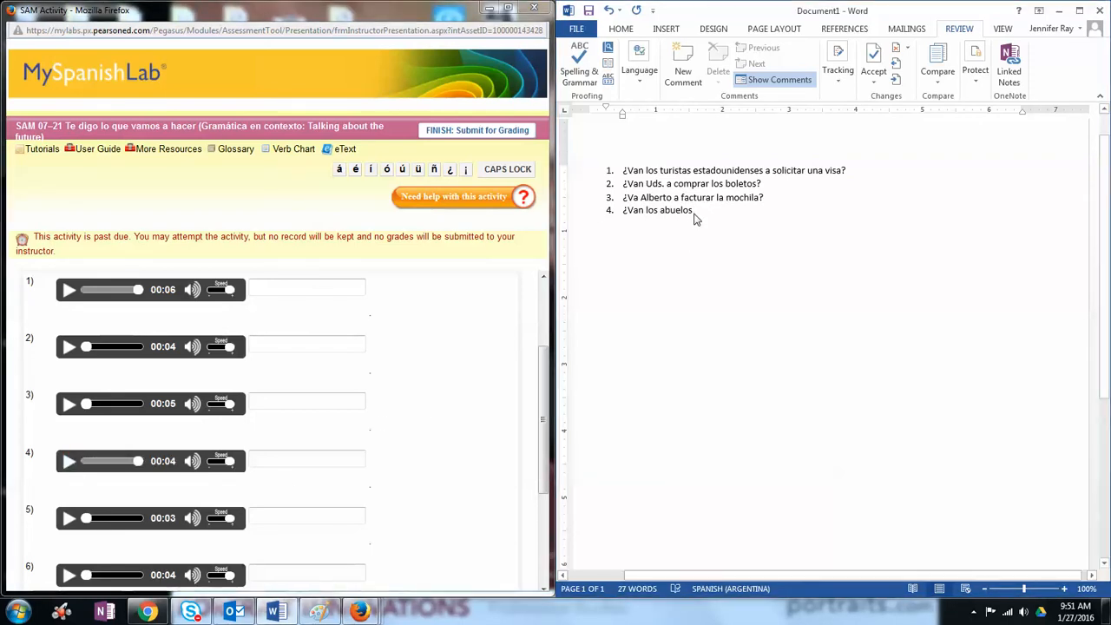
pyautogui.write('a')
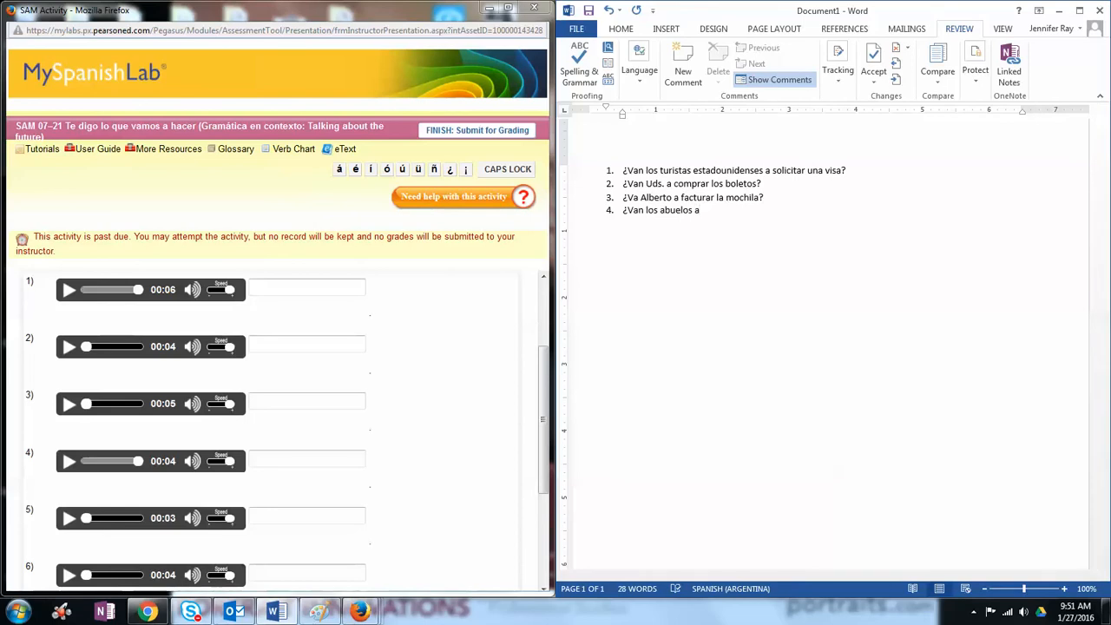
pyautogui.write(' hacer una reservación?')
pyautogui.click(70, 464)
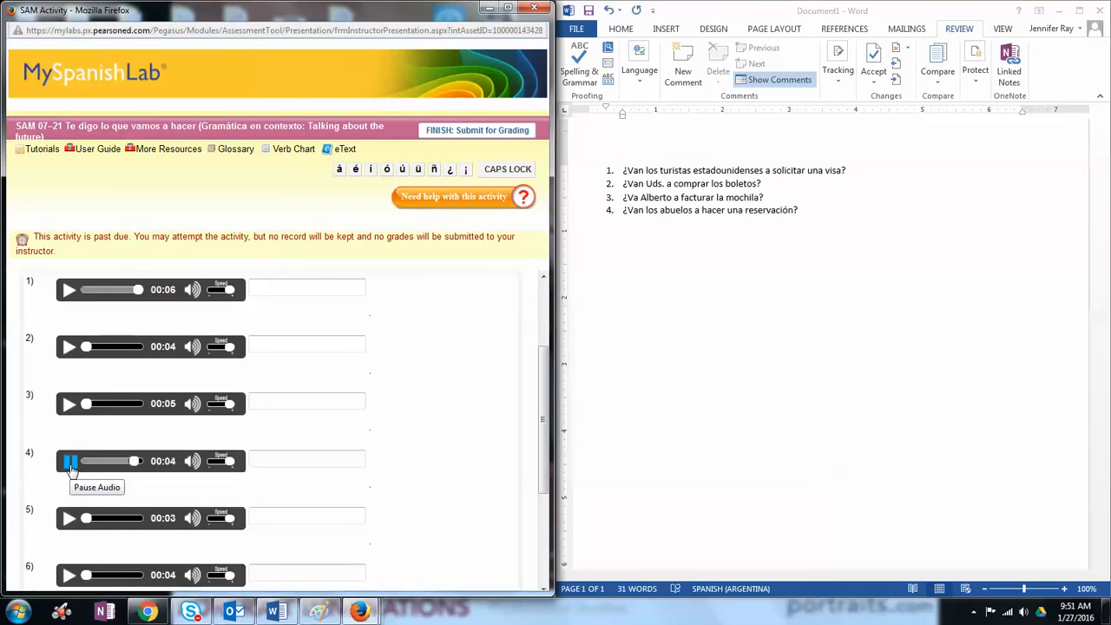
pyautogui.scroll(-1, 86, 478)
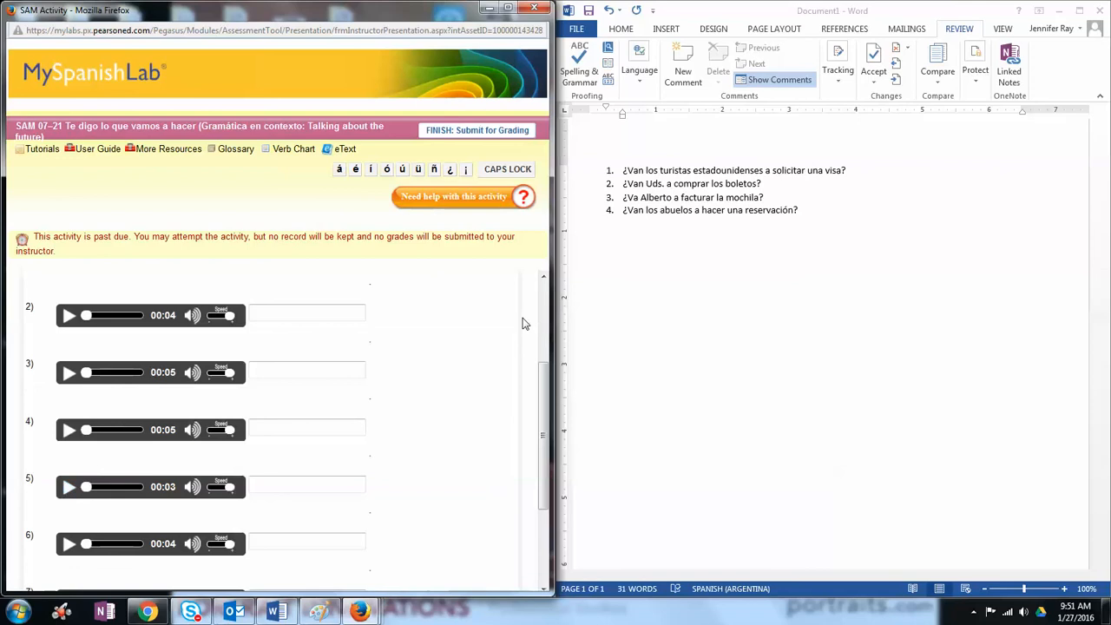
pyautogui.click(824, 210)
pyautogui.press('Return')
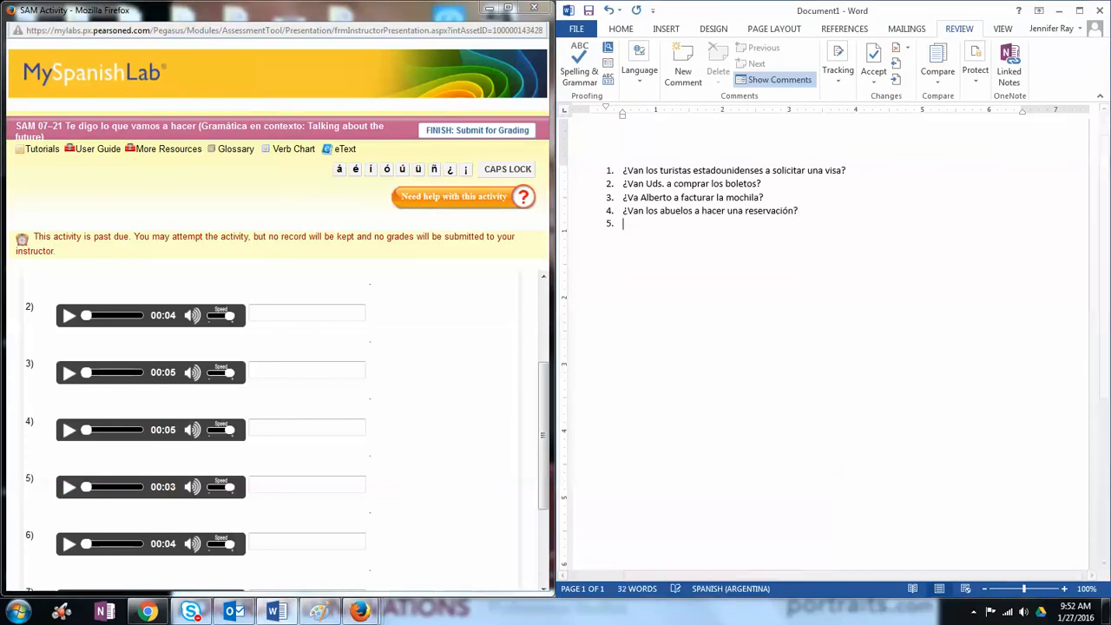
# Play the first part of recording 5, pause it, and begin list item 5 with "¿Vas a tomar".
pyautogui.scroll(-3, 158, 482)
pyautogui.scroll(3, 158, 482)
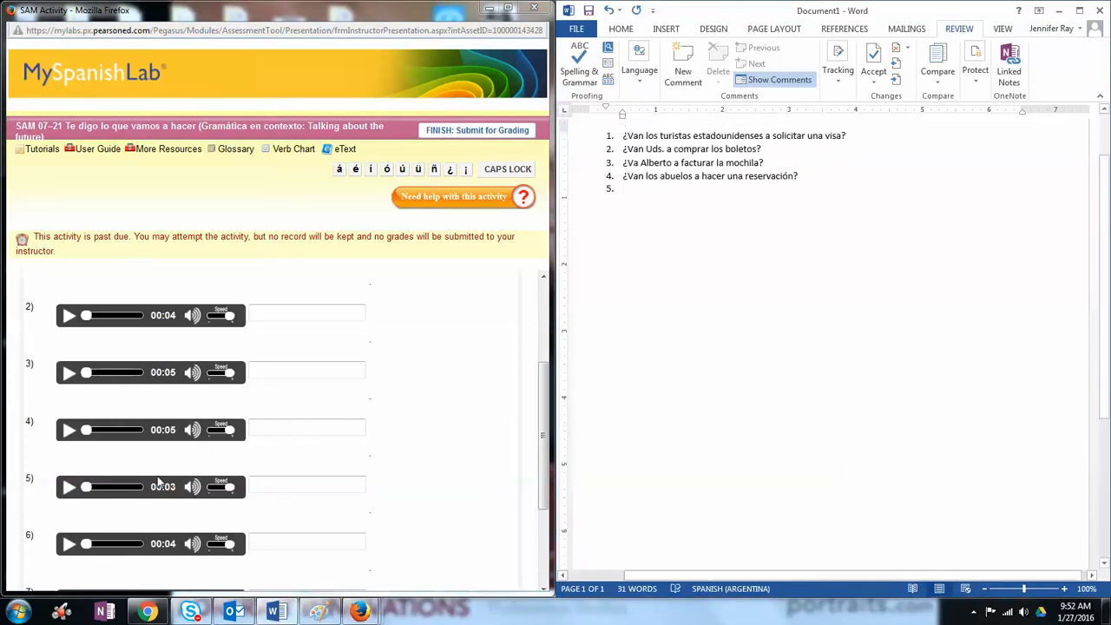
pyautogui.click(372, 459)
pyautogui.scroll(-3, 368, 466)
pyautogui.scroll(3, 368, 466)
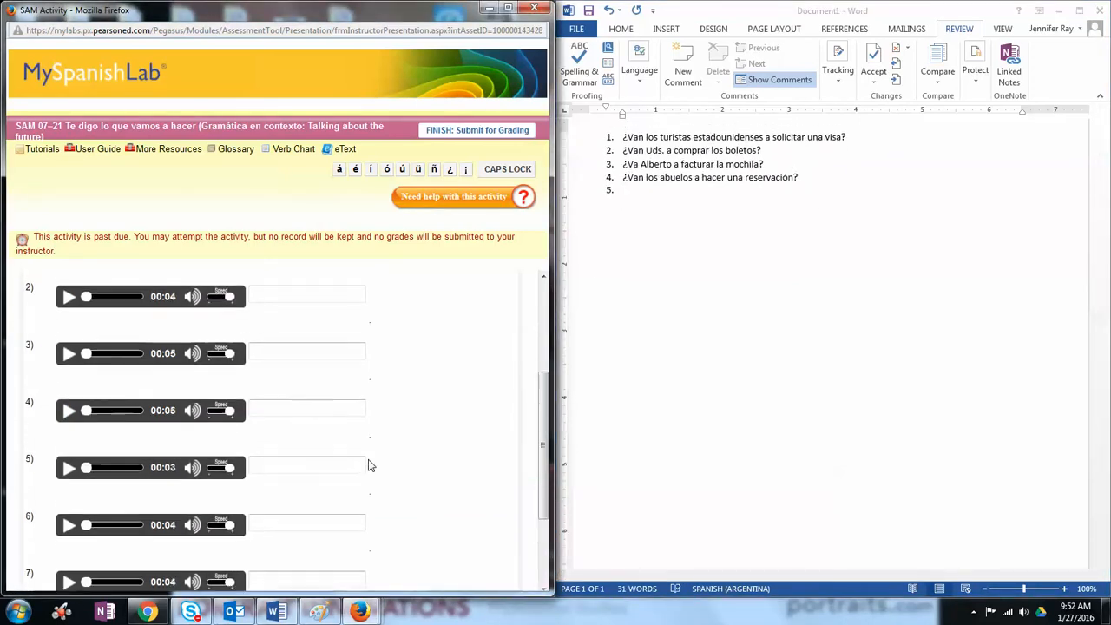
pyautogui.click(70, 507)
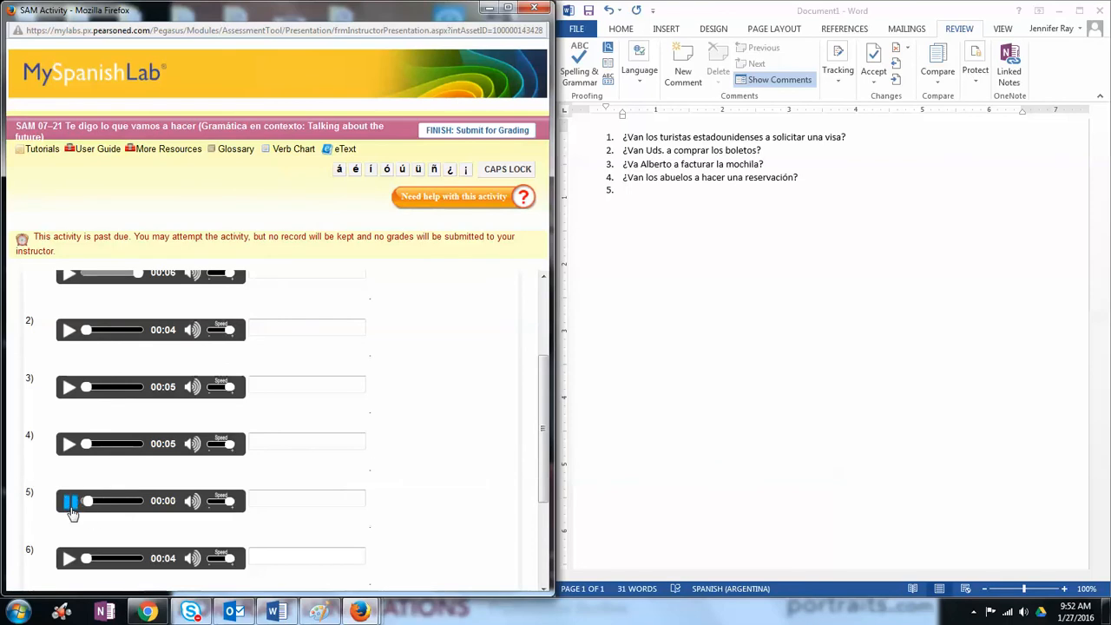
pyautogui.click(73, 512)
pyautogui.click(626, 191)
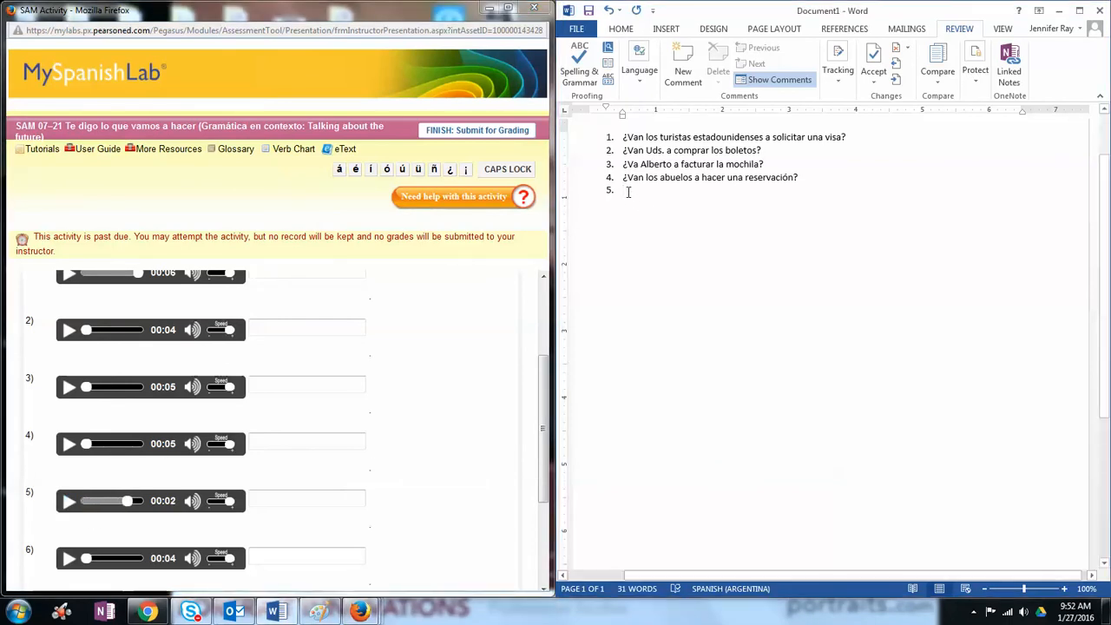
pyautogui.write('¿Vas')
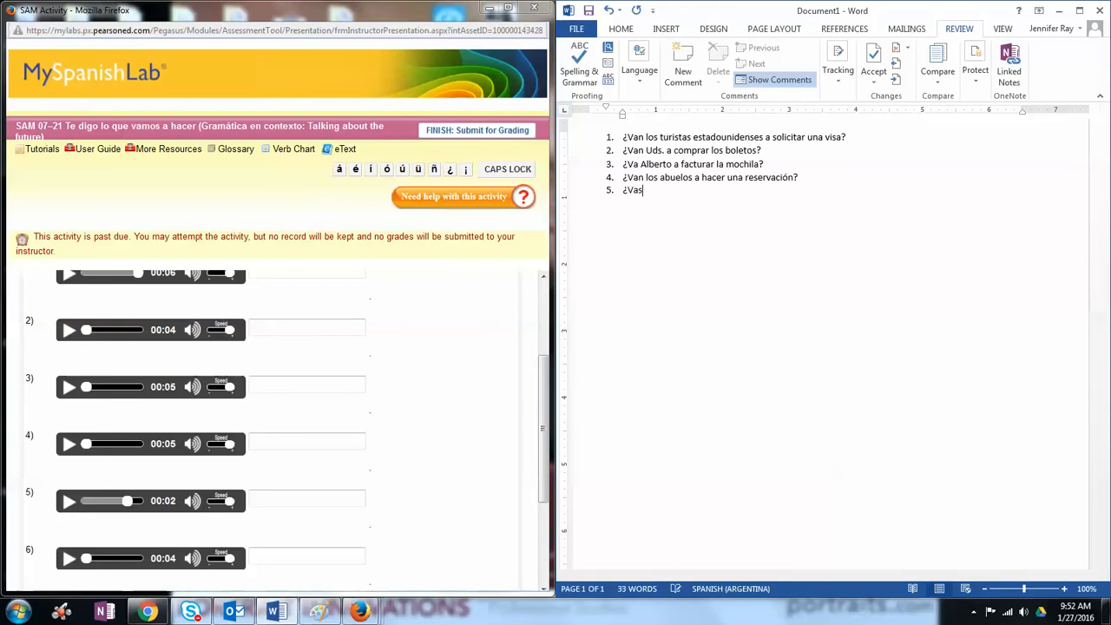
pyautogui.write(' a tomar')
# Play the rest of recording 5, complete item 5 with "las fotos?", and replay the audio to check it.
pyautogui.click(69, 501)
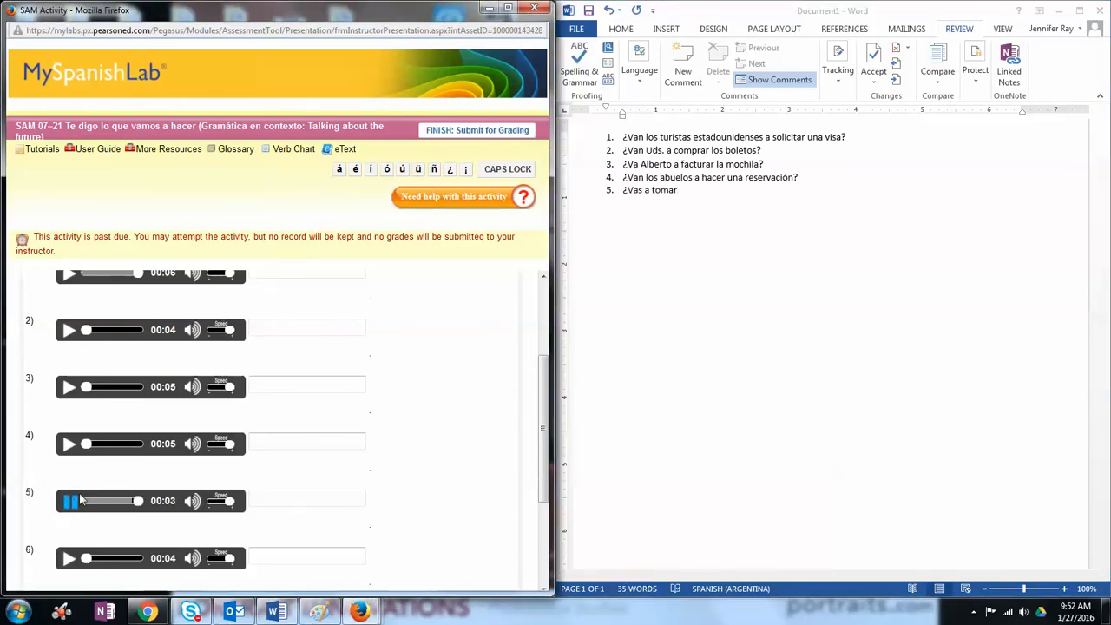
pyautogui.click(676, 197)
pyautogui.write('las fotor')
pyautogui.press('BackSpace')
pyautogui.write('s?')
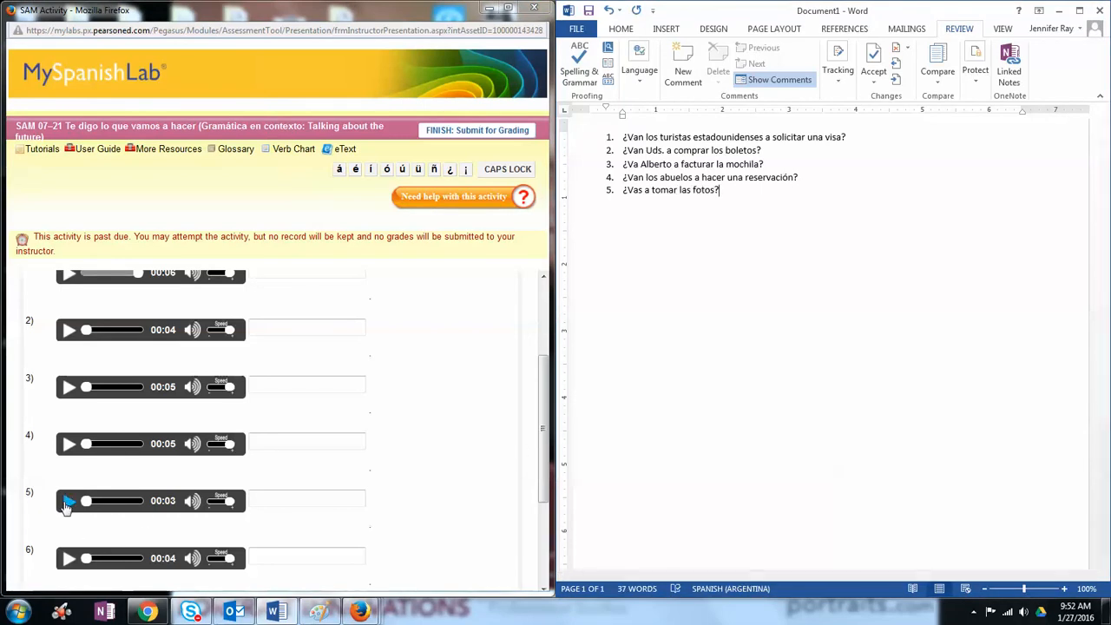
pyautogui.click(68, 503)
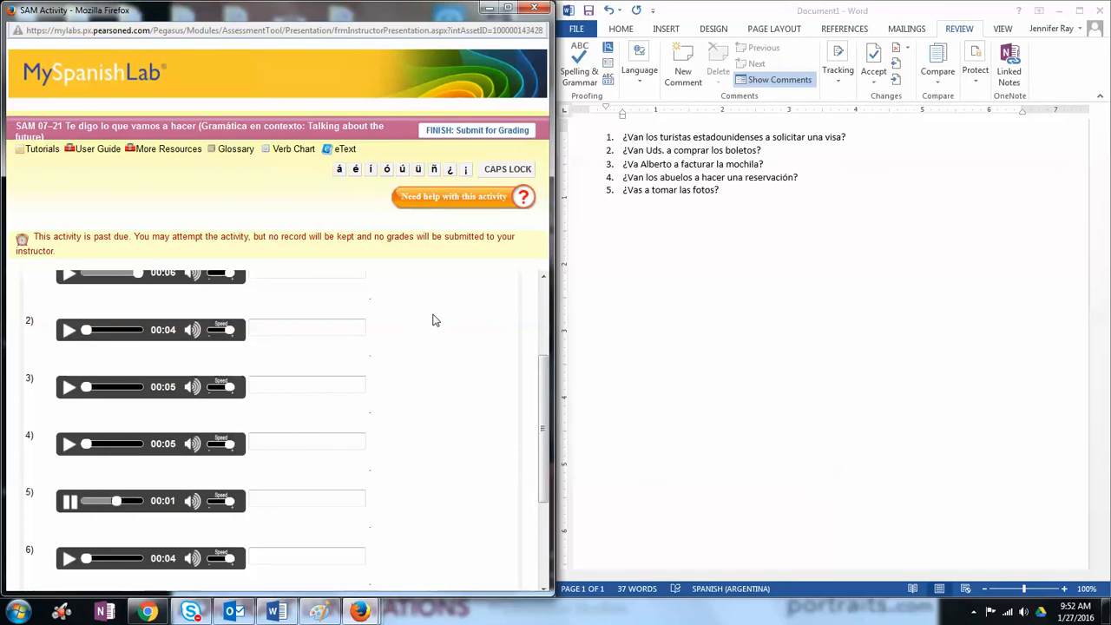
# Add an indented answer line under question 1, following the activity's example, and begin it with "Sí,".
pyautogui.scroll(2, 435, 320)
pyautogui.click(622, 308)
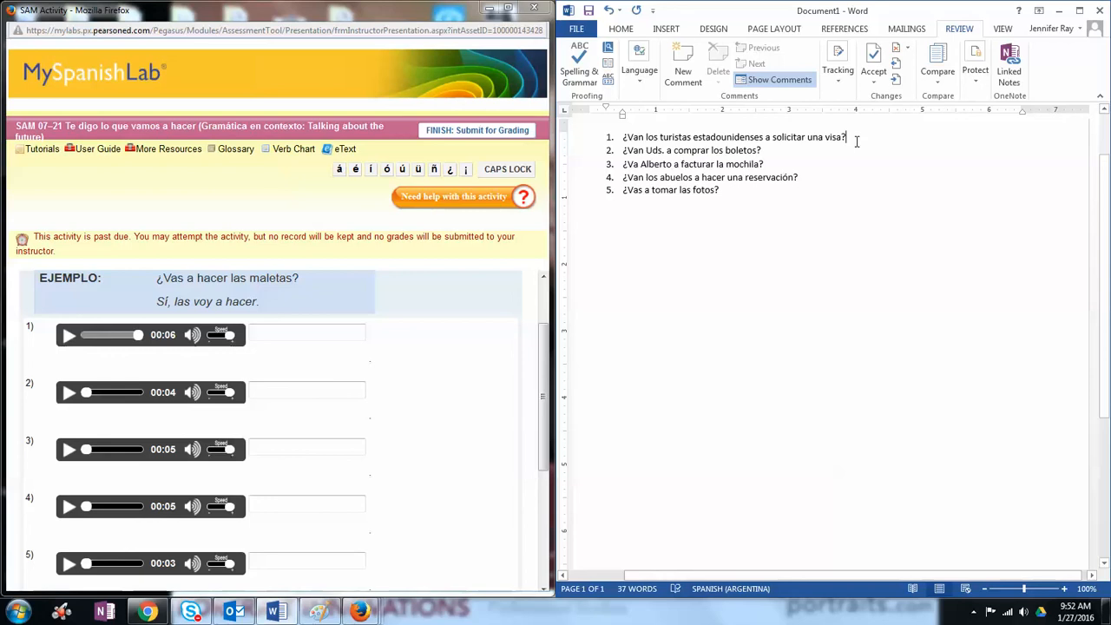
pyautogui.press('Return')
pyautogui.press('Tab')
pyautogui.write('S')
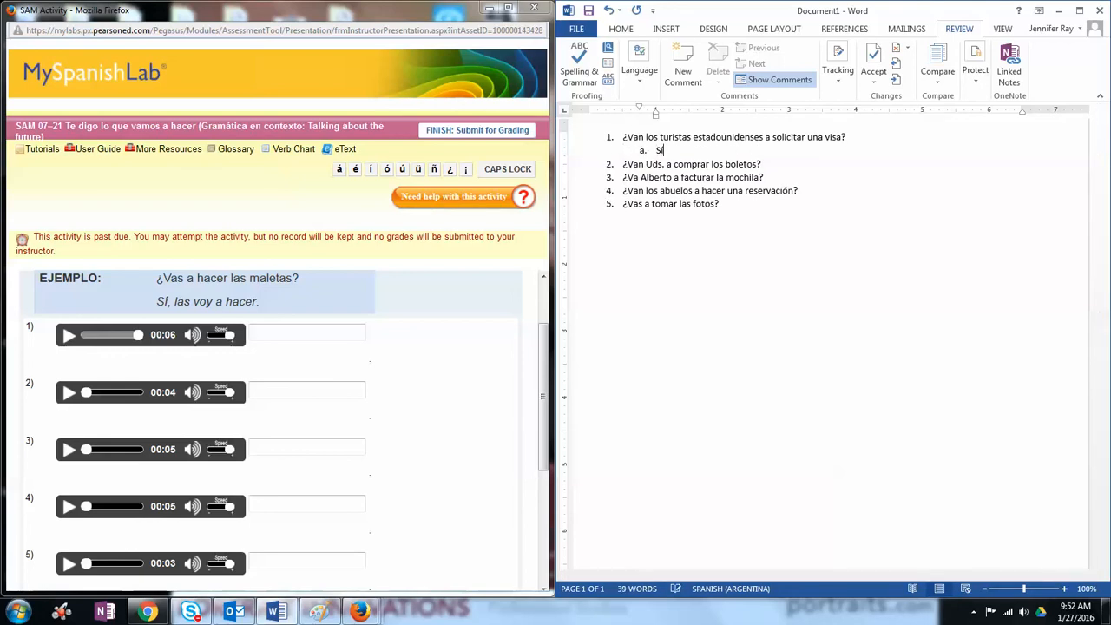
pyautogui.write('í,')
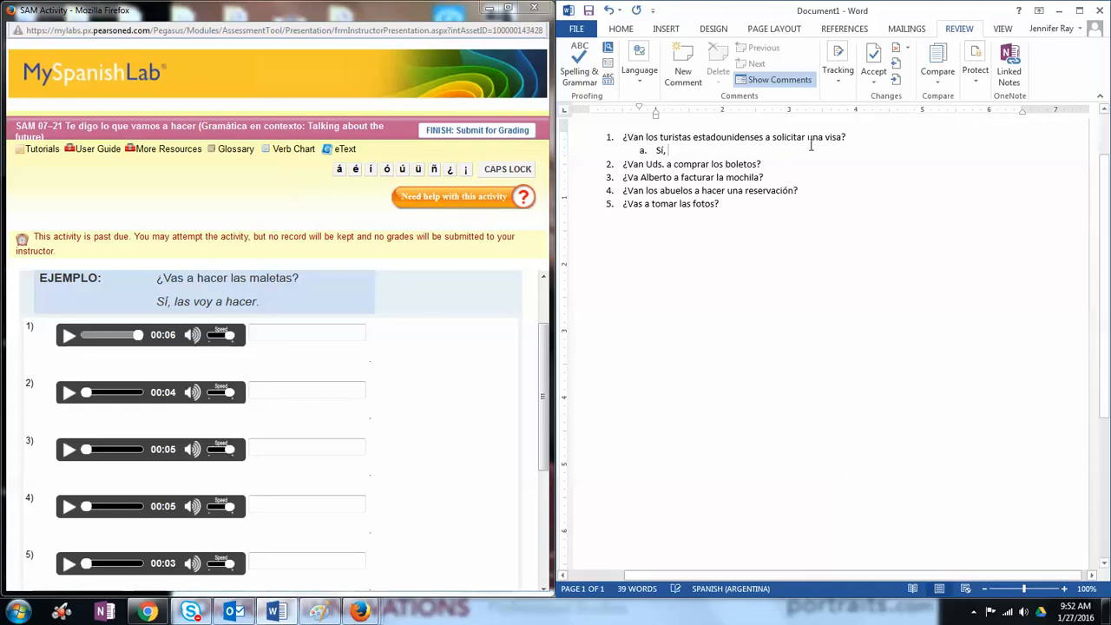
# Bold the direct object "una visa" in question 1 and add its pronoun "(la)" before the question mark.
pyautogui.moveTo(807, 139); pyautogui.dragTo(843, 136)
pyautogui.hotkey('ctrl', 'b')
pyautogui.click(847, 136)
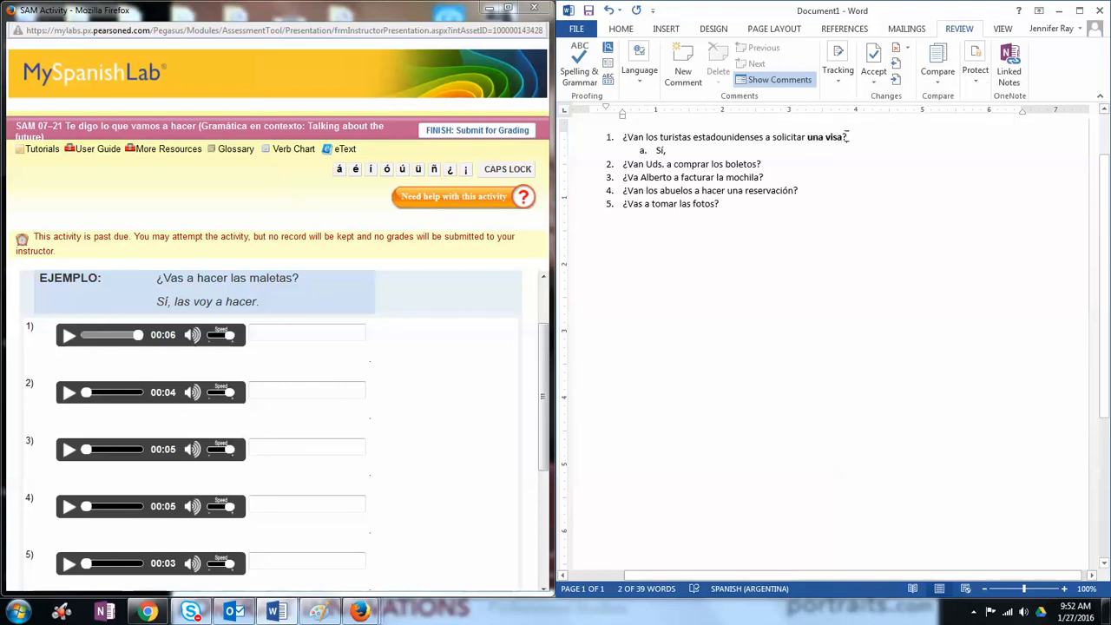
pyautogui.write('(la)')
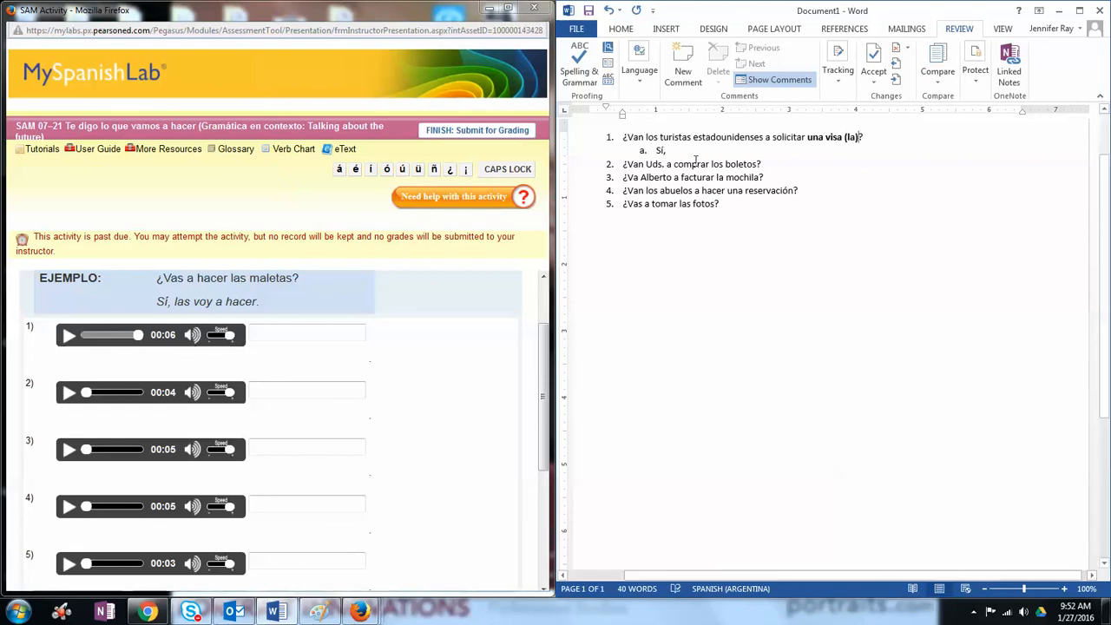
# Complete answer a of question 1 as "Sí, los turistas estadounidenses la van a solicitar.".
pyautogui.click(699, 148)
pyautogui.write('van')
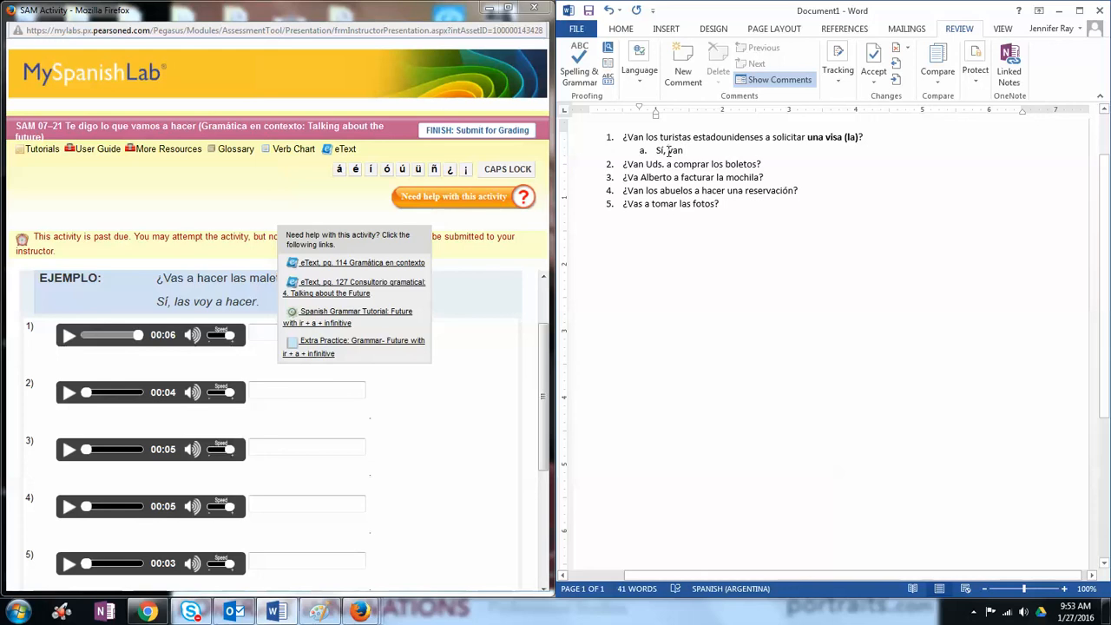
pyautogui.click(668, 150)
pyautogui.write('los tur')
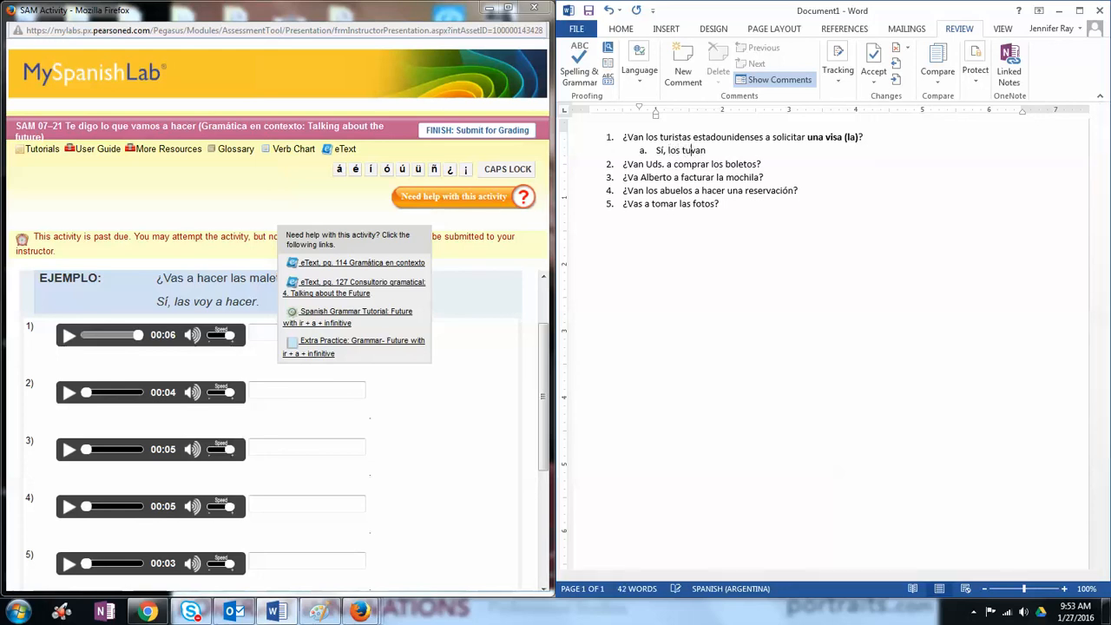
pyautogui.write('istas estadounidenses')
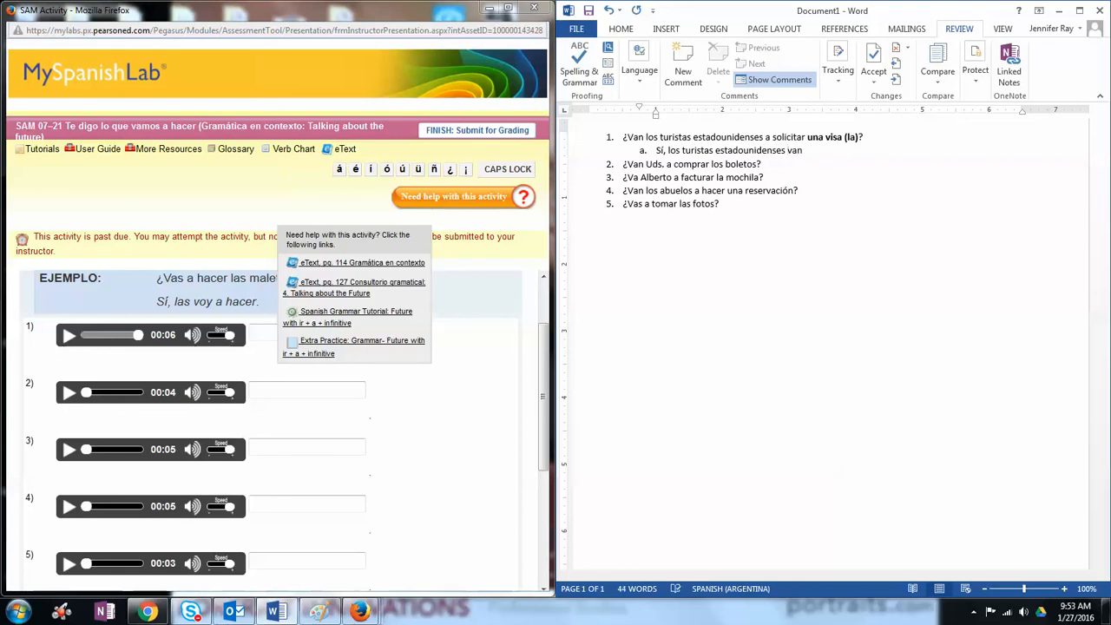
pyautogui.click(806, 150)
pyautogui.write('a solicitar.')
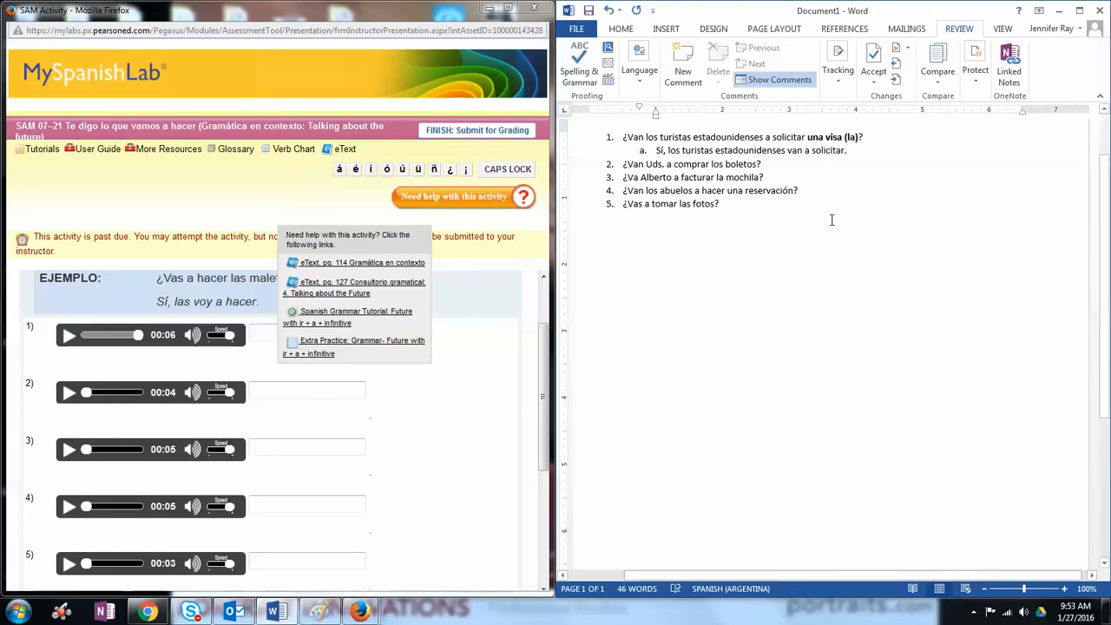
pyautogui.click(787, 150)
pyautogui.write('la')
# Add answer b under question 1, reading "Sí, los turistas estadounidenses va a solicitarla.".
pyautogui.click(858, 150)
pyautogui.press('Return')
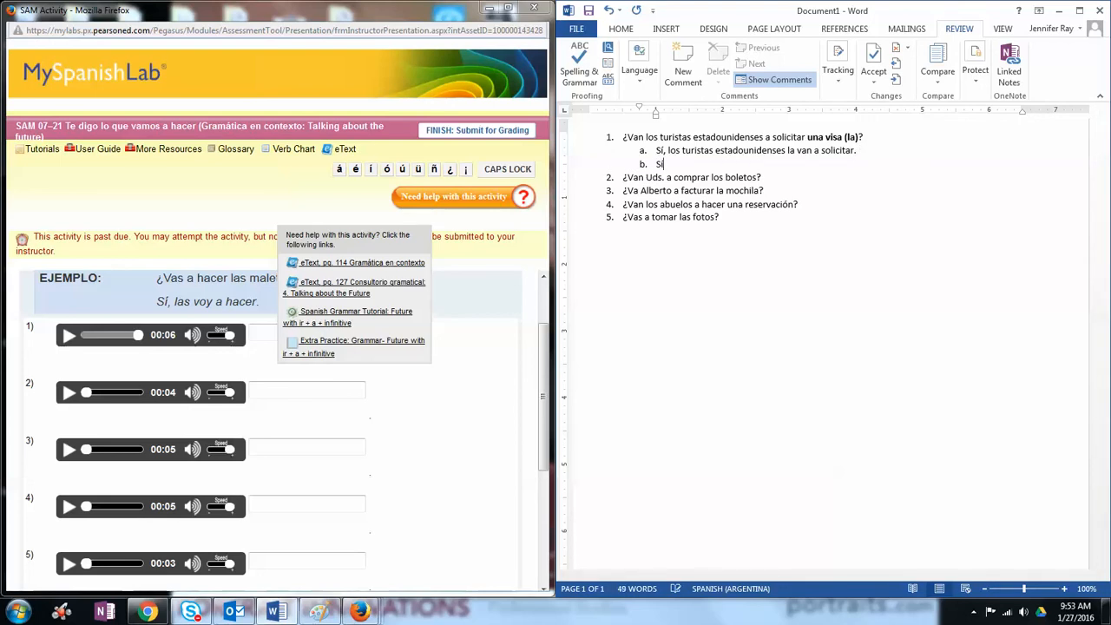
pyautogui.write(', los turistas estadounidenses va a solicata')
pyautogui.press('BackSpace')
pyautogui.press('BackSpace')
pyautogui.press('BackSpace')
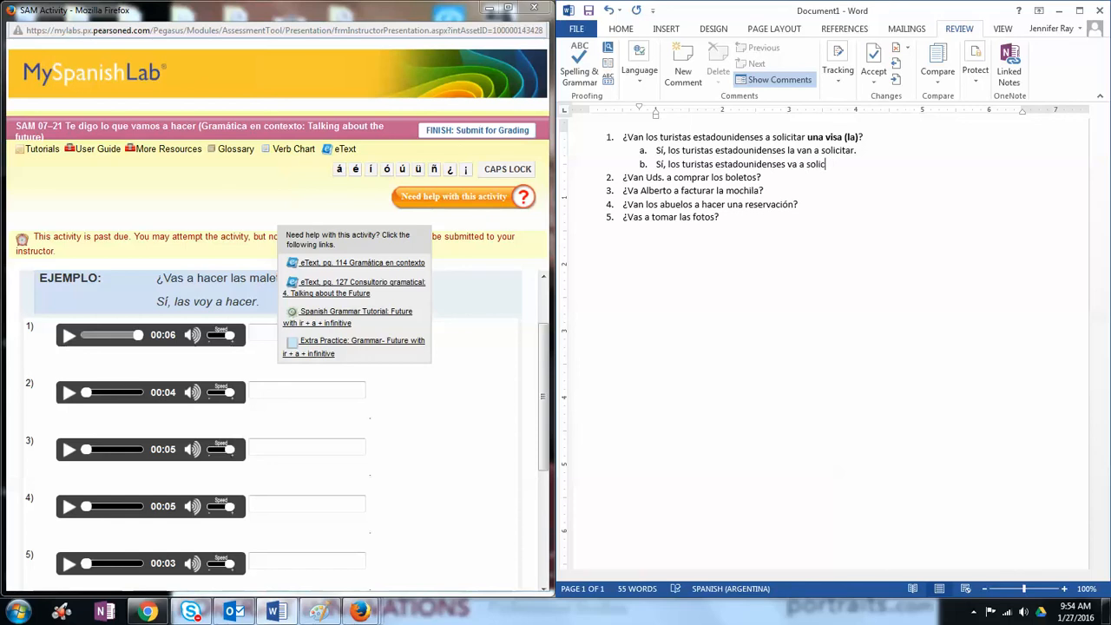
pyautogui.write('itarla.')
# Bold the pronoun "la" in answer a and the ending "la" of "solicitarla" in answer b.
pyautogui.doubleClick(791, 150)
pyautogui.hotkey('ctrl', 'b')
pyautogui.doubleClick(826, 164)
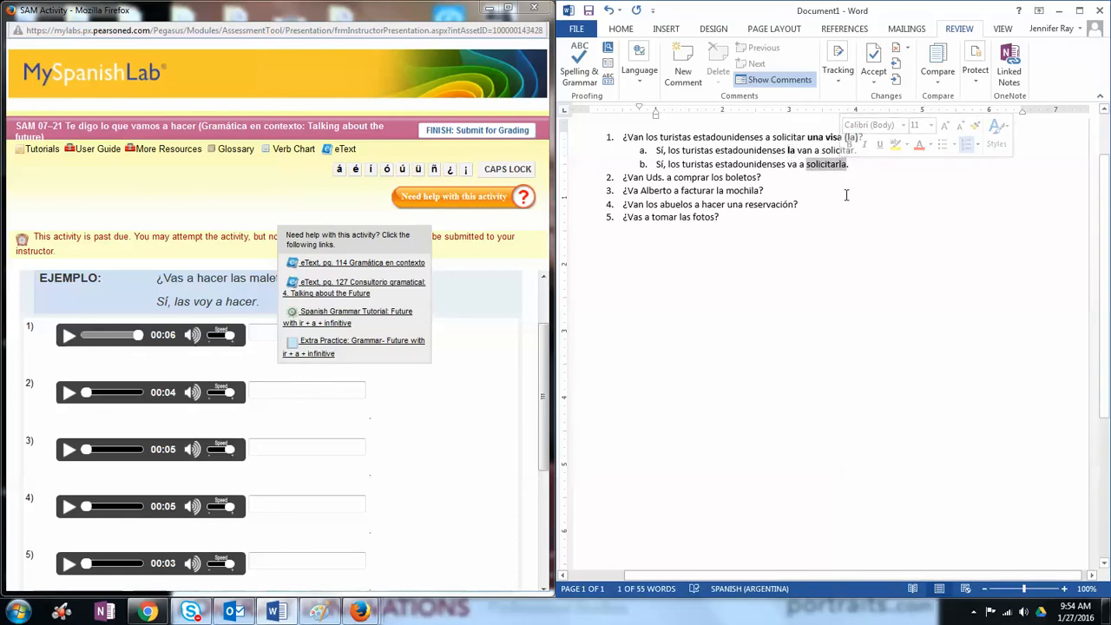
pyautogui.click(842, 166)
pyautogui.hotkey('ctrl', 'b')
pyautogui.click(864, 152)
pyautogui.click(865, 165)
# Add the shorter answer c under question 1, reading "Sí, la van a solicitar.".
pyautogui.press('Return')
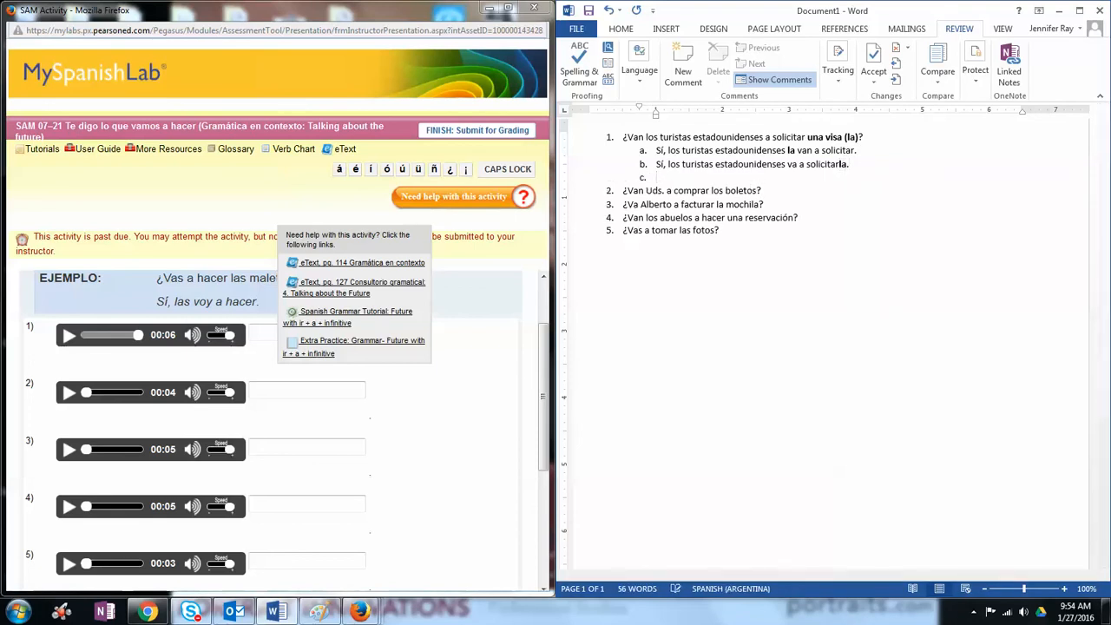
pyautogui.write('Sí, ')
pyautogui.write('va')
pyautogui.press('BackSpace')
pyautogui.press('BackSpace')
pyautogui.press('BackSpace')
pyautogui.write('la van a solicitar.')
# Add answer d under question 1, reading "Sí, van a solicitarla.".
pyautogui.press('Return')
pyautogui.write('S')
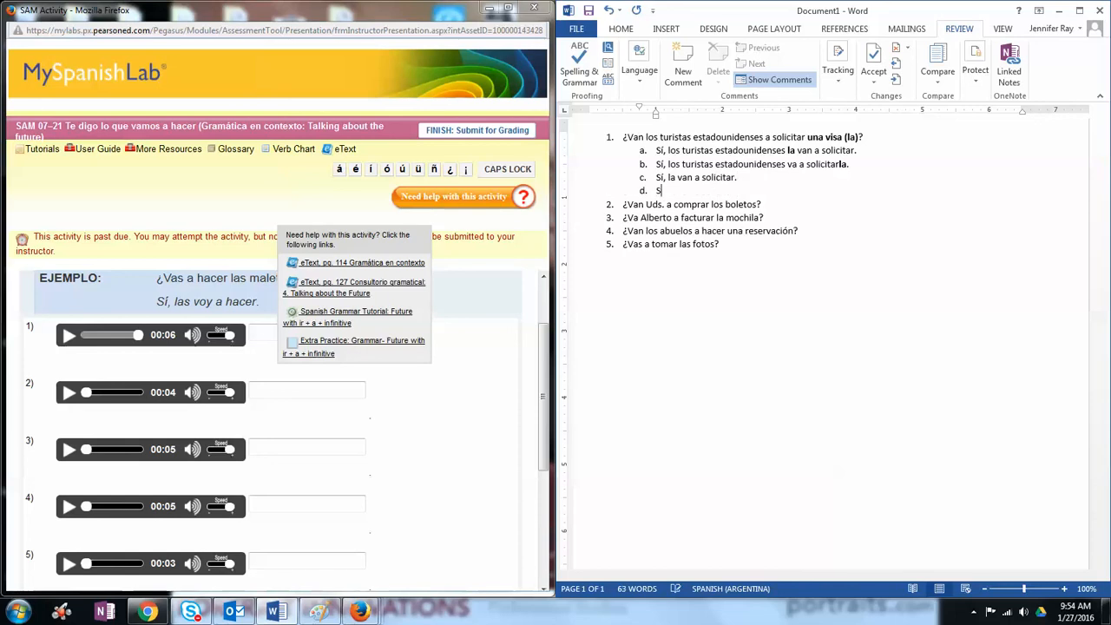
pyautogui.write('í, van a solicitarla.')
# Bold the pronoun "la" in answer c and the ending "la" of "solicitarla" in answer d.
pyautogui.doubleClick(672, 177)
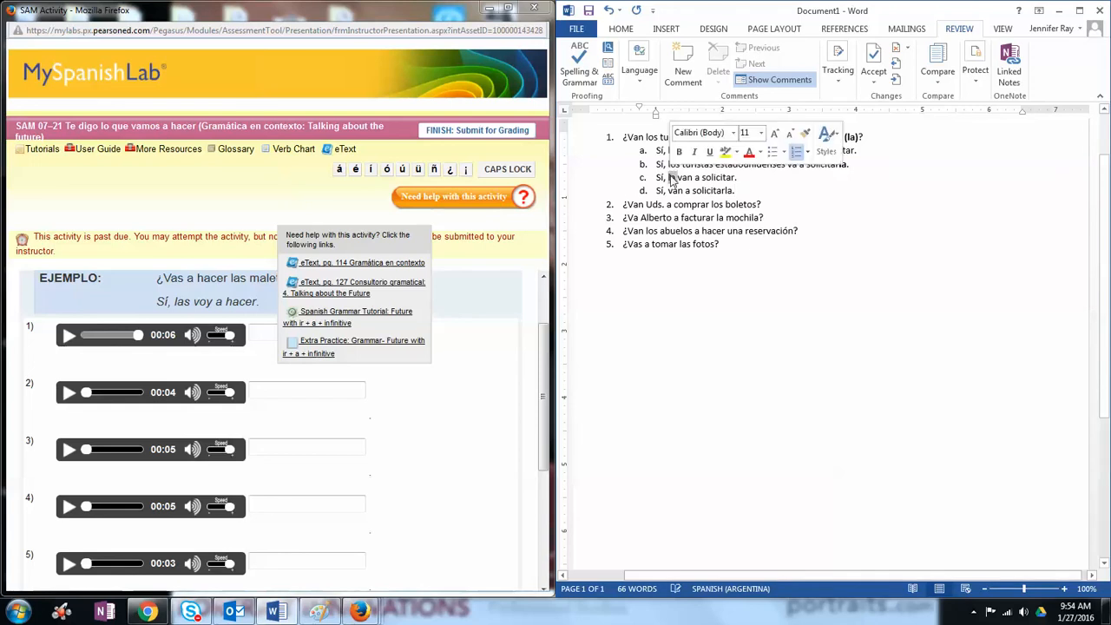
pyautogui.hotkey('ctrl', 'b')
pyautogui.click(727, 191)
pyautogui.hotkey('ctrl', 'b')
pyautogui.click(740, 306)
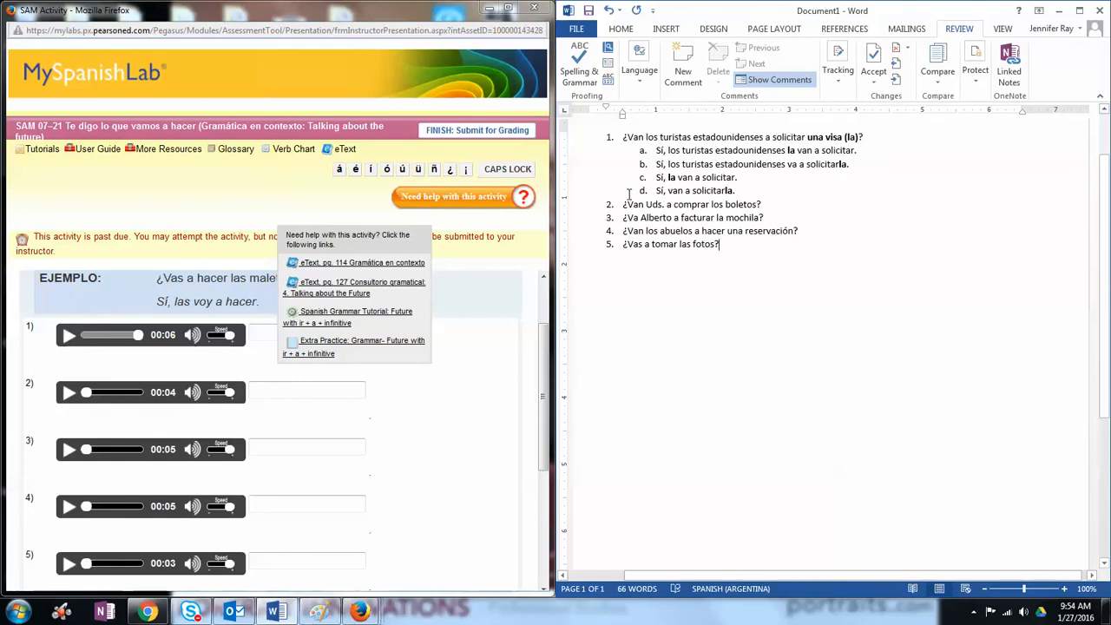
# Add a sub-item a under question 2 and start its answer with "Sí,".
pyautogui.click(762, 204)
pyautogui.press('Return')
pyautogui.press('Tab')
pyautogui.write('S')
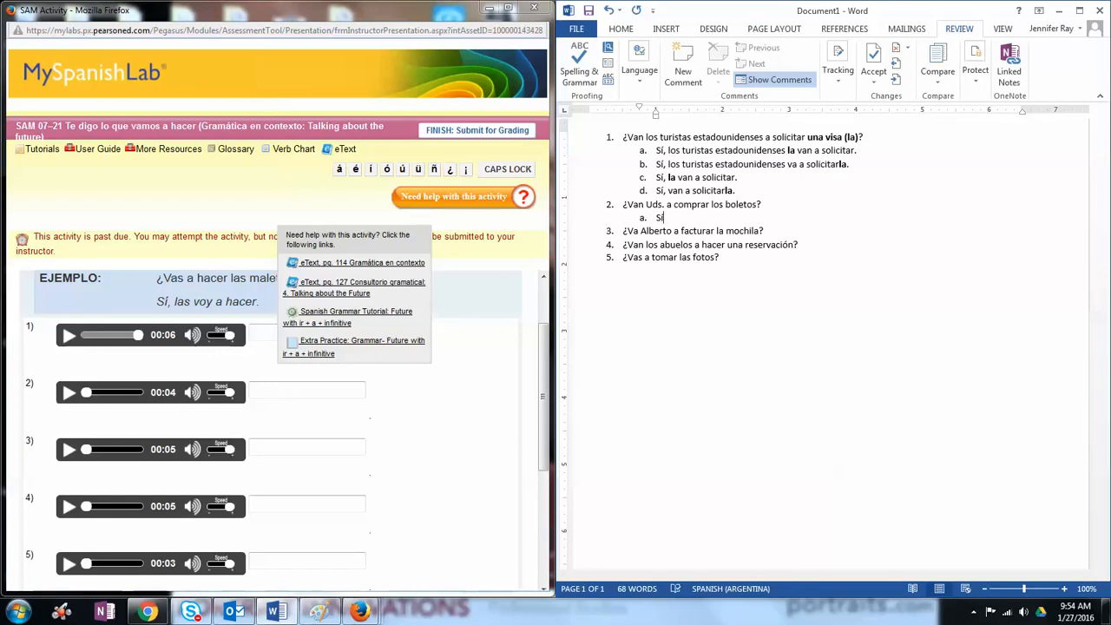
pyautogui.write('í,')
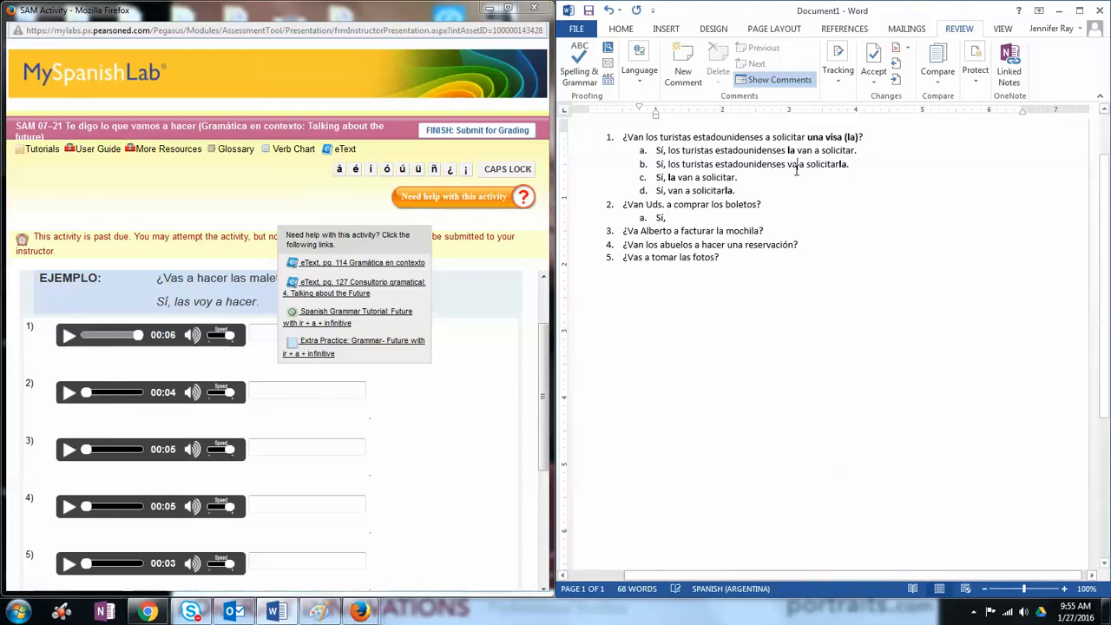
# Correct "va" to "van" in question 1's answer b and continue question 2's answer a with "vamos a compar".
pyautogui.click(793, 167)
pyautogui.write('n')
pyautogui.click(631, 136)
pyautogui.write('vamo')
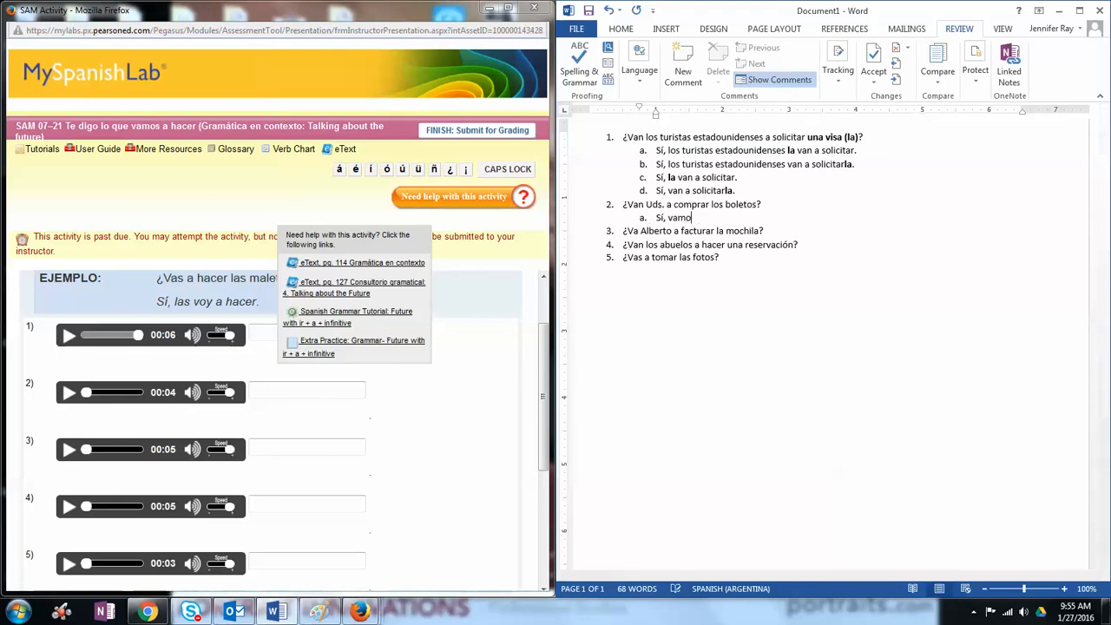
pyautogui.write('s a compar')
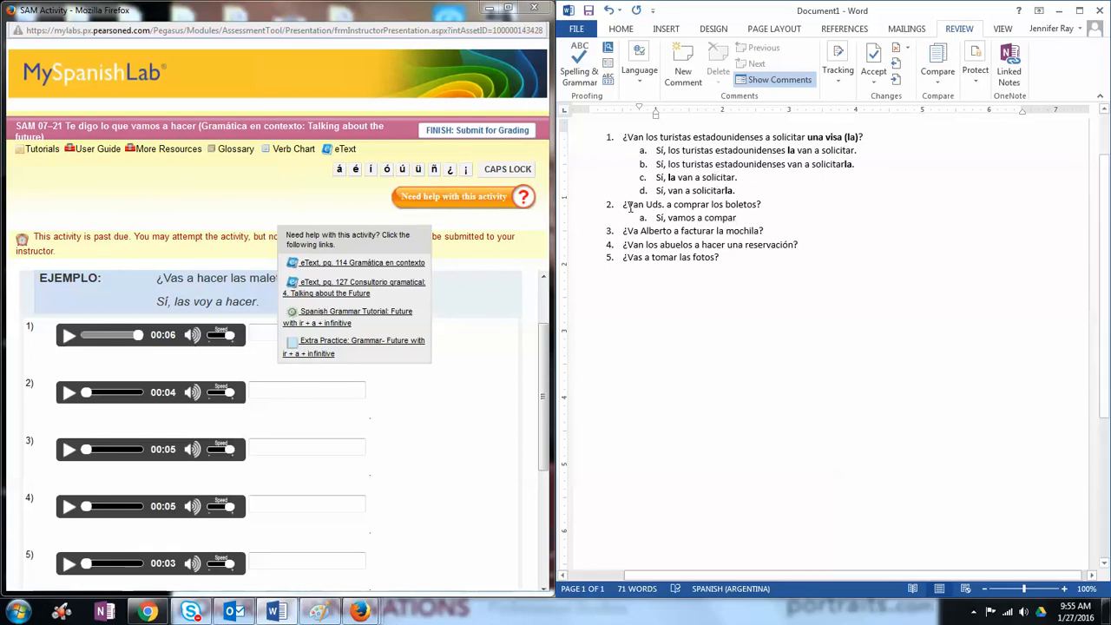
# Bold "los boletos" in question 2 and add the bold pronoun "(los)" after it.
pyautogui.doubleClick(712, 206)
pyautogui.click(717, 206)
pyautogui.moveTo(711, 206); pyautogui.dragTo(753, 210)
pyautogui.hotkey('ctrl', 'b')
pyautogui.click(761, 204)
pyautogui.write('(los)')
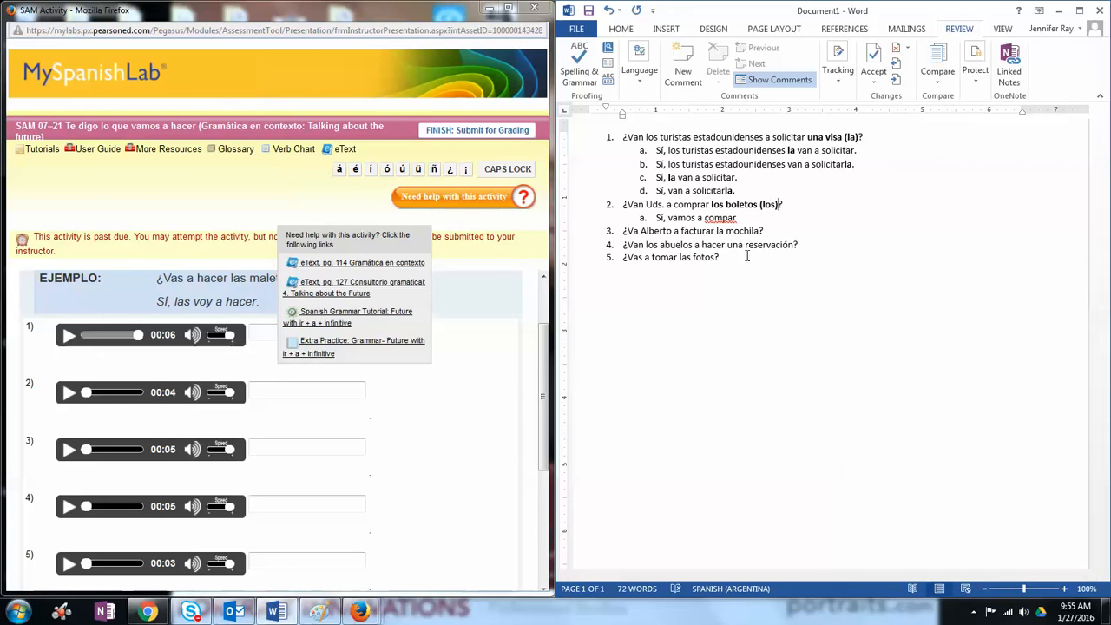
# Insert "los" before "vamos" in question 2's answer a and correct its ending, so it reads "Sí, los vamos a comprar.".
pyautogui.click(669, 220)
pyautogui.write('los')
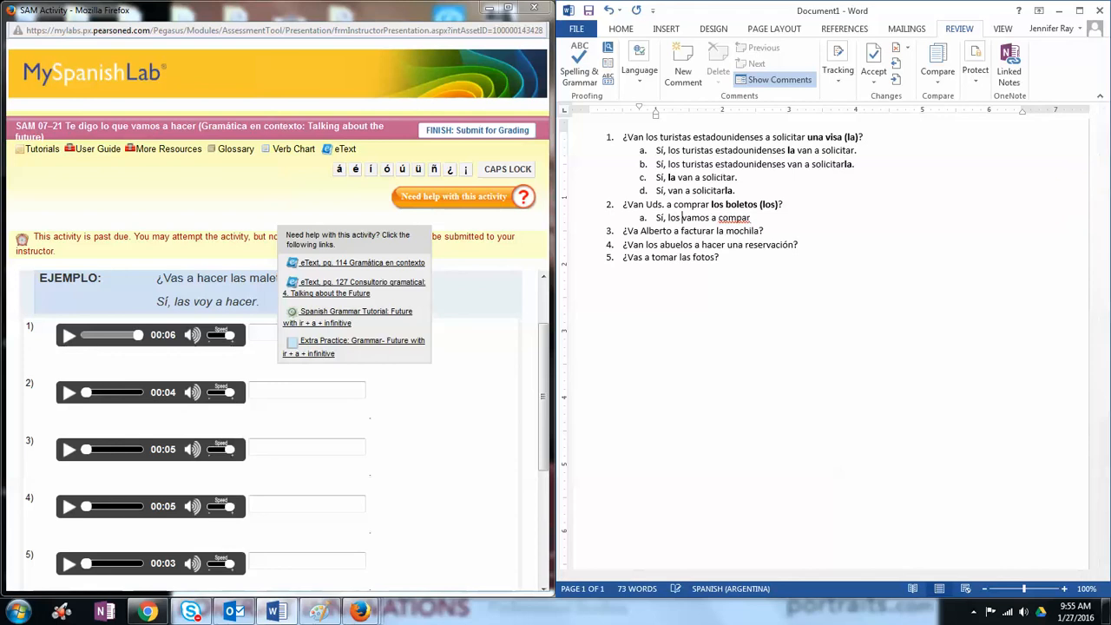
pyautogui.click(763, 216)
pyautogui.press('BackSpace')
pyautogui.press('BackSpace')
pyautogui.write('ra')
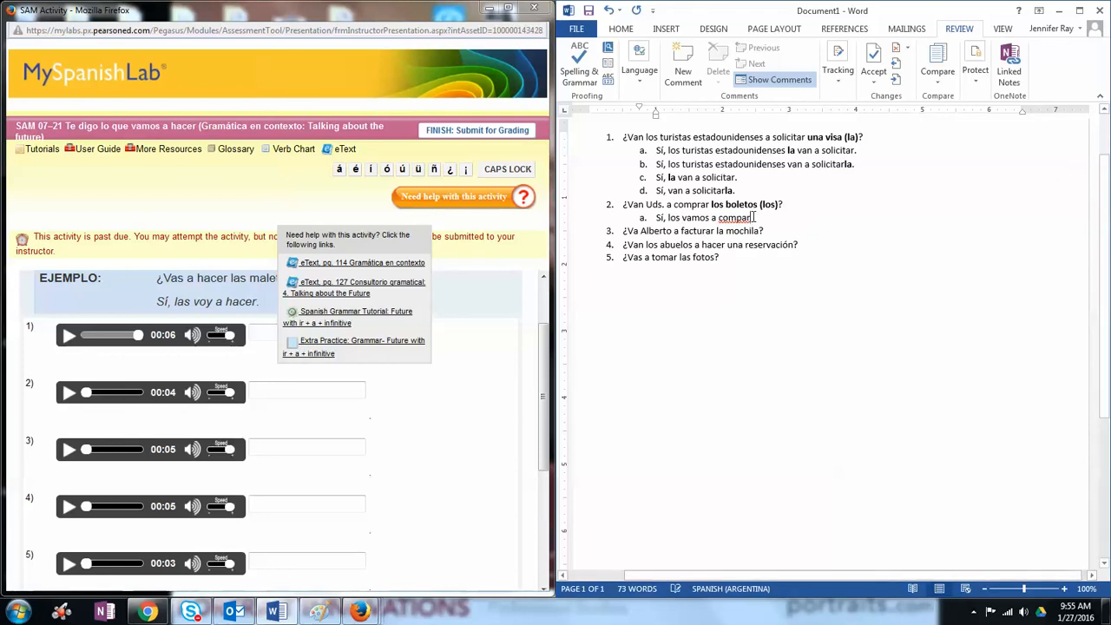
pyautogui.write('r')
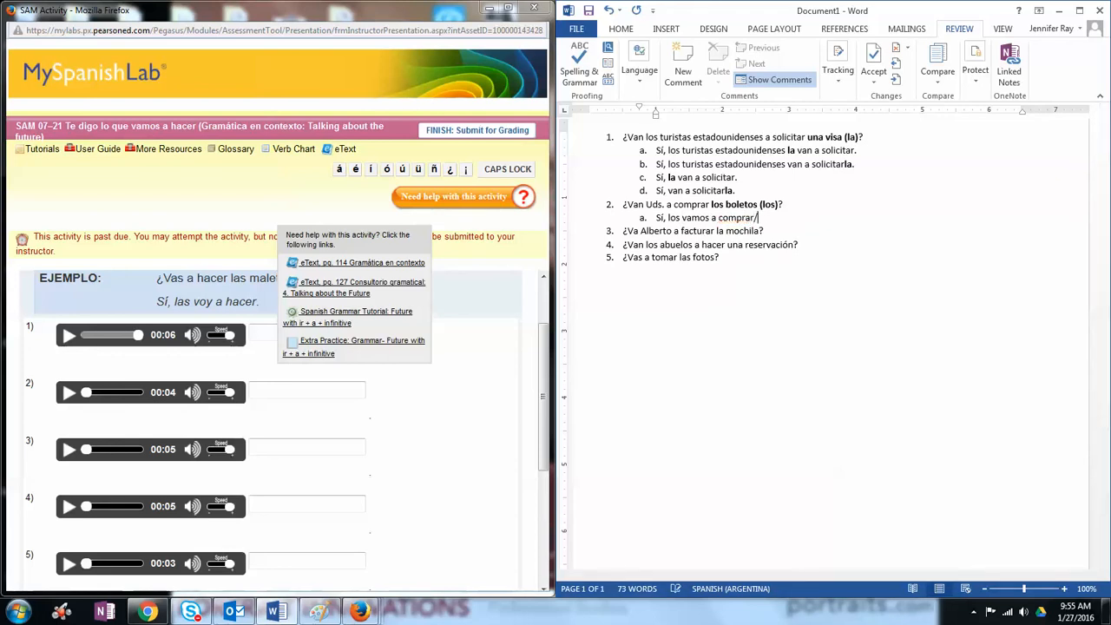
pyautogui.write('.')
# Add answer b under question 2, reading "Sí, vamos a comprarlos.".
pyautogui.press('Return')
pyautogui.write('S')
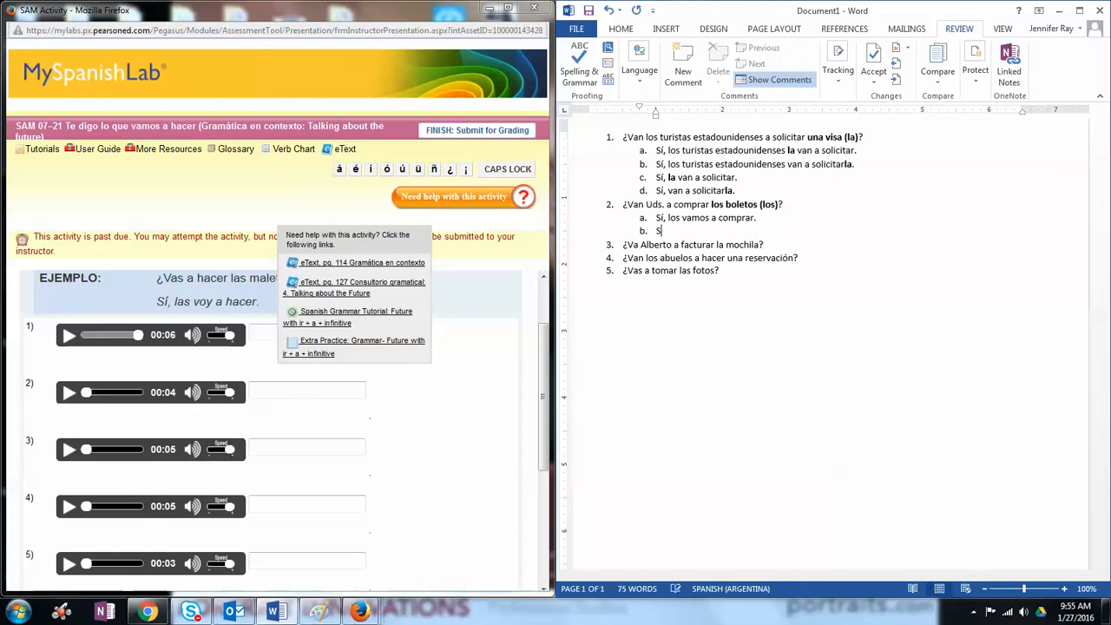
pyautogui.write('í, vamos a comprarlos.')
# Bold the ending "los" of "comprarlos" in answer b and the pronoun "los" in answer a under question 2.
pyautogui.moveTo(740, 231); pyautogui.dragTo(752, 231)
pyautogui.click(749, 242)
pyautogui.moveTo(668, 218); pyautogui.dragTo(682, 217)
pyautogui.click(694, 270)
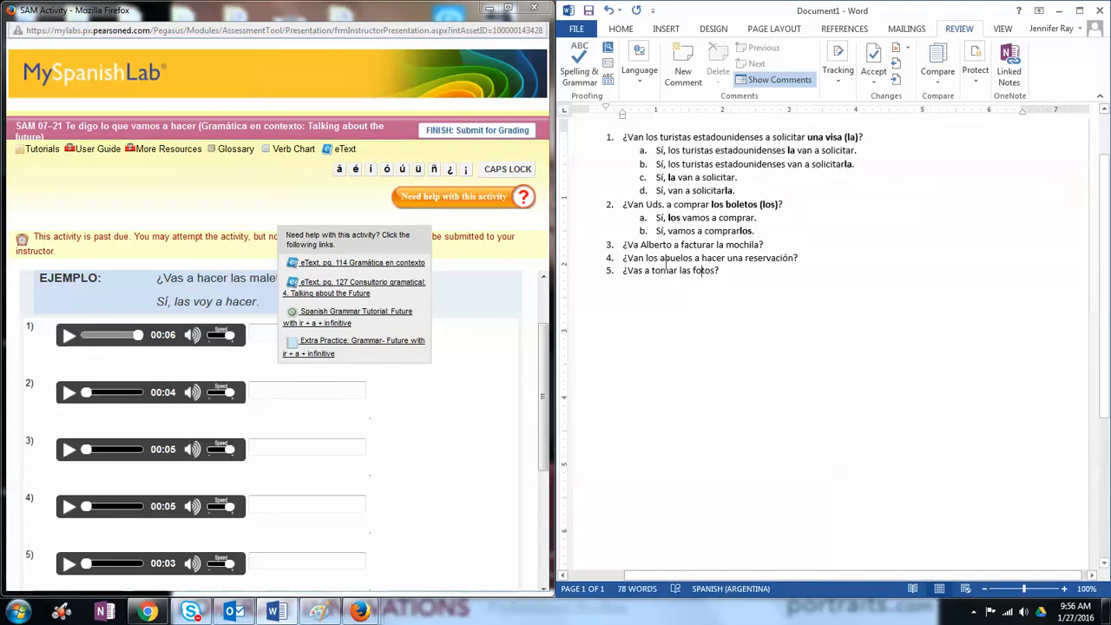
# Add a sub-item a under question 3 and start its answer with "Sí," and the subject's name from the question.
pyautogui.click(763, 244)
pyautogui.press('Return')
pyautogui.press('Tab')
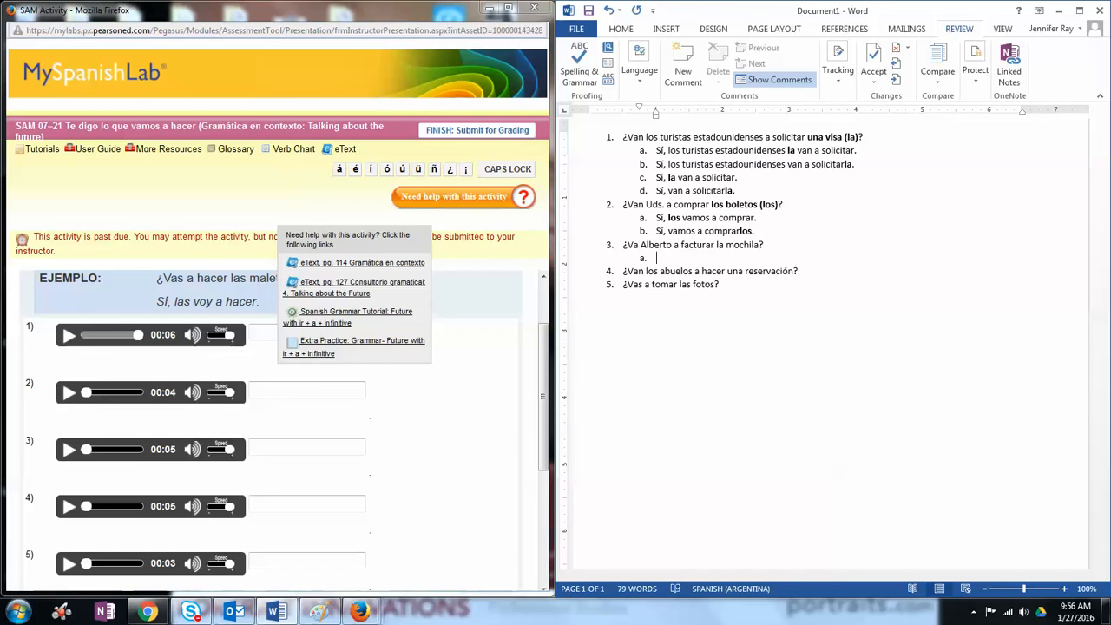
pyautogui.write('S')
pyautogui.write(', Alberto va a frac')
pyautogui.press('BackSpace')
pyautogui.press('BackSpace')
pyautogui.press('BackSpace')
pyautogui.press('BackSpace')
pyautogui.press('BackSpace')
pyautogui.press('BackSpace')
pyautogui.press('BackSpace')
pyautogui.press('BackSpace')
pyautogui.press('BackSpace')
pyautogui.press('BackSpace')
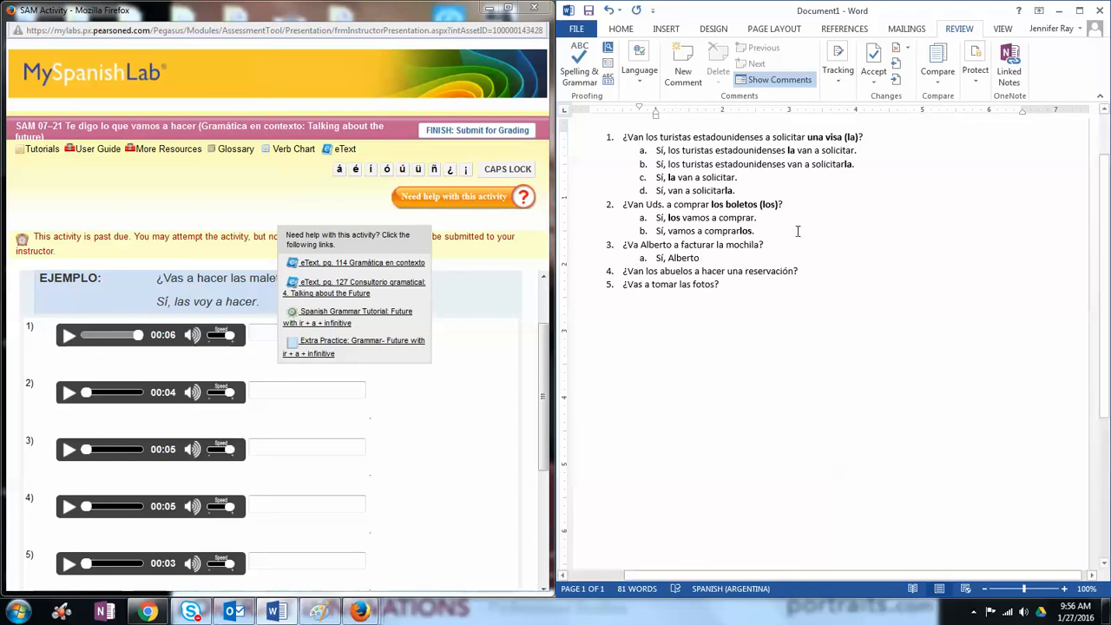
# Bold "la mochila" in question 3 and add the bold pronoun "(la)" before the question mark.
pyautogui.moveTo(715, 245); pyautogui.dragTo(756, 244)
pyautogui.hotkey('ctrl', 'b')
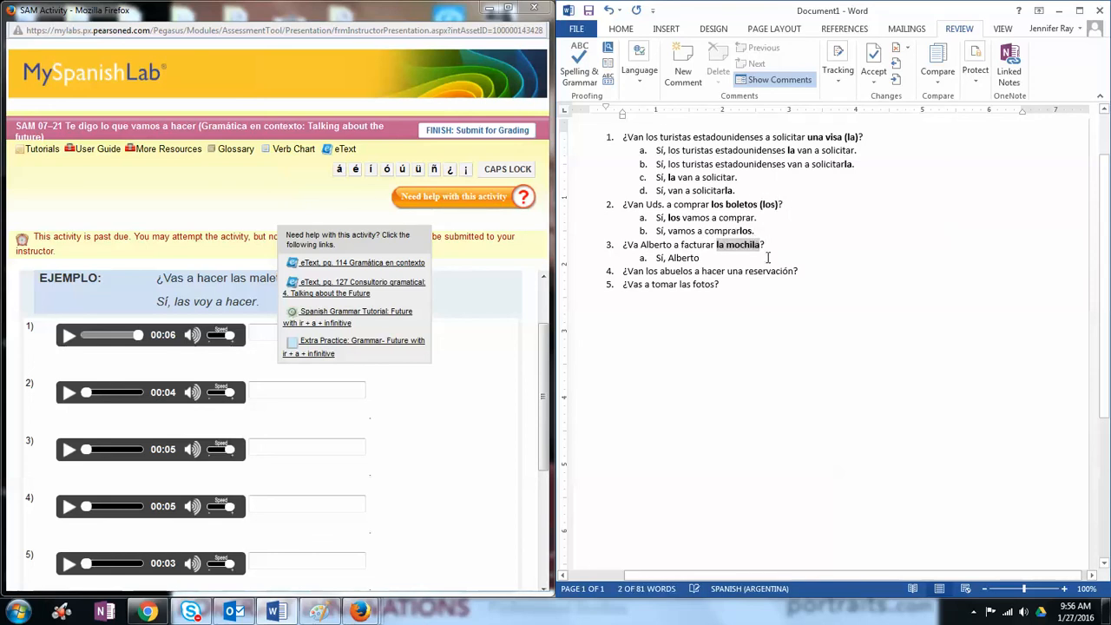
pyautogui.press('Right')
pyautogui.write('(l')
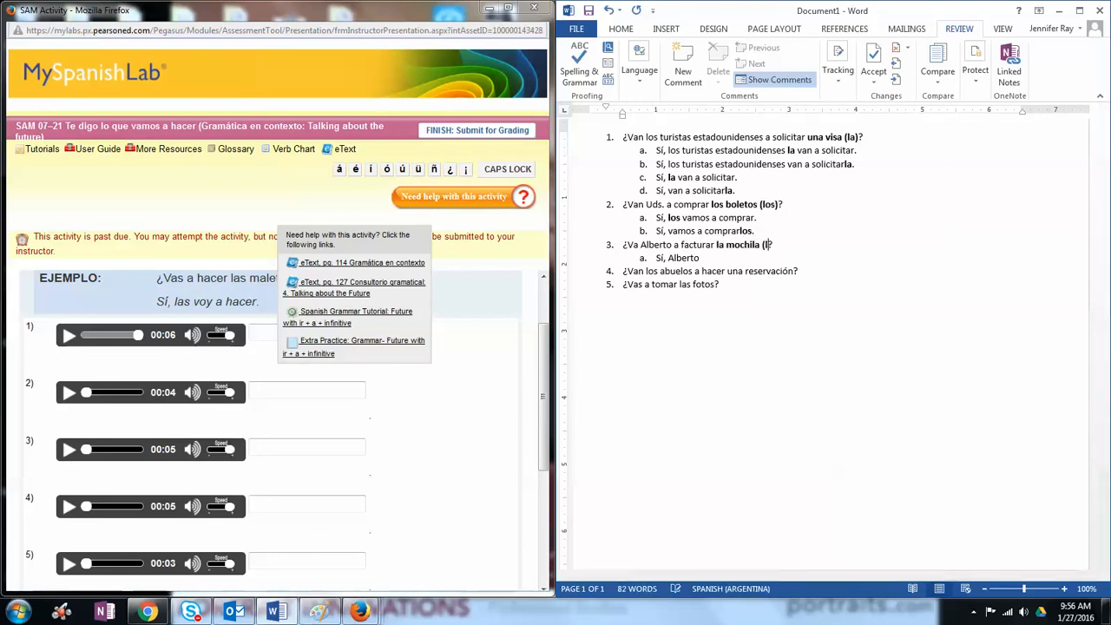
pyautogui.write('a)')
pyautogui.hotkey('ctrl', 'b')
pyautogui.write('?')
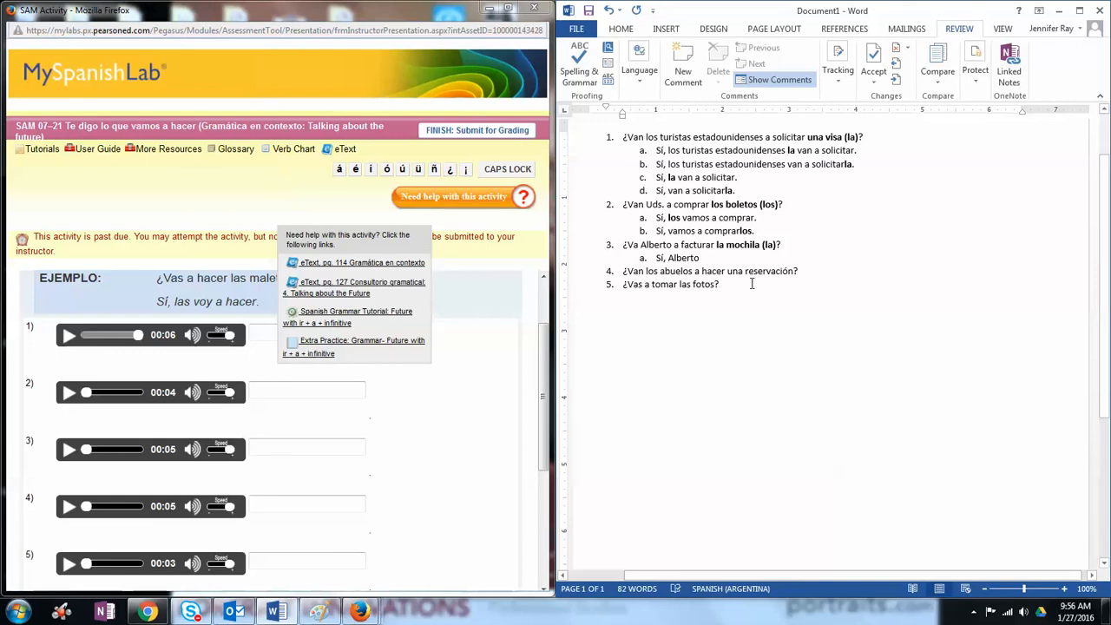
# Complete answer a under question 3 with "la va a facturar." after the subject's name.
pyautogui.click(702, 258)
pyautogui.write('la va a factu')
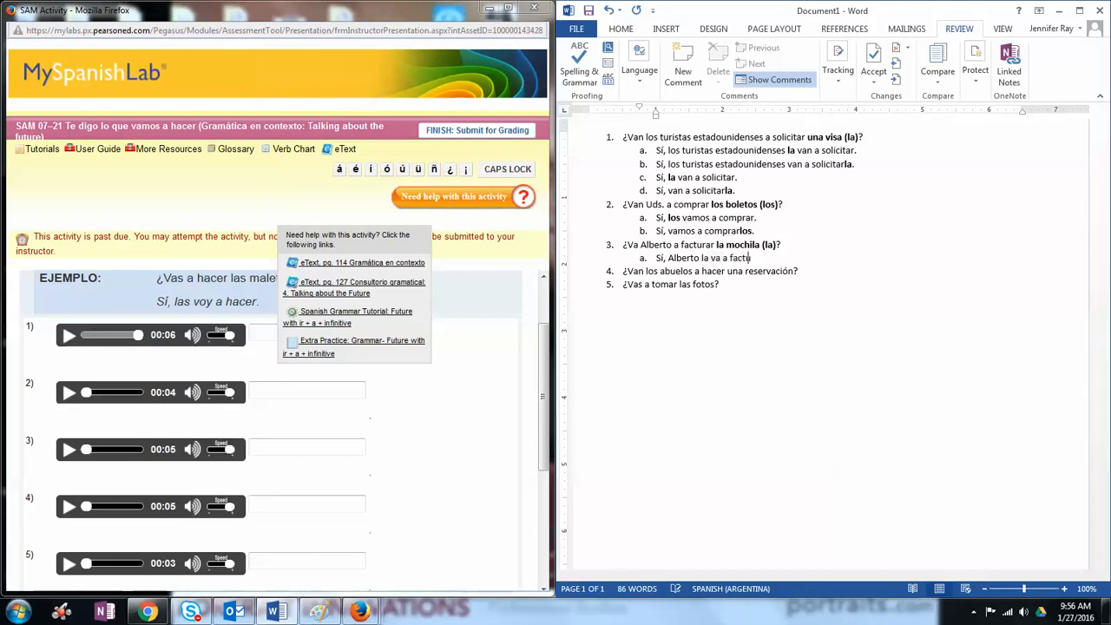
pyautogui.write('rar')
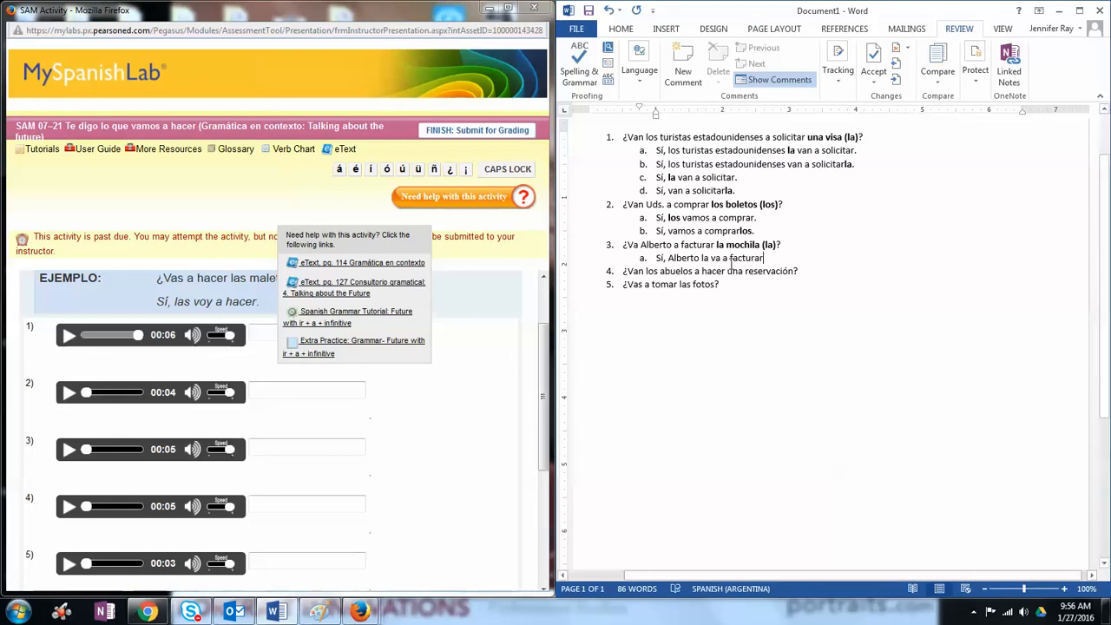
pyautogui.write('.')
# Add answer b under question 3, made of "Sí,", the capitalized subject's name and "va a facturarla.".
pyautogui.press('Return')
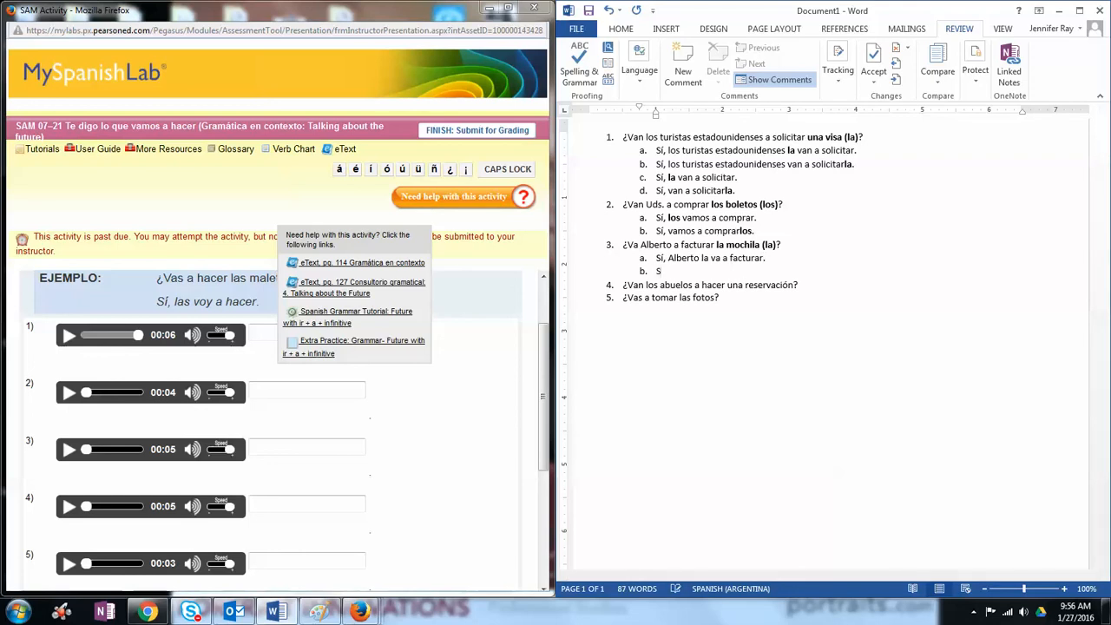
pyautogui.write('Sí, albe')
pyautogui.press('BackSpace')
pyautogui.press('BackSpace')
pyautogui.press('BackSpace')
pyautogui.press('BackSpace')
pyautogui.write('Alberto va a facturarla.')
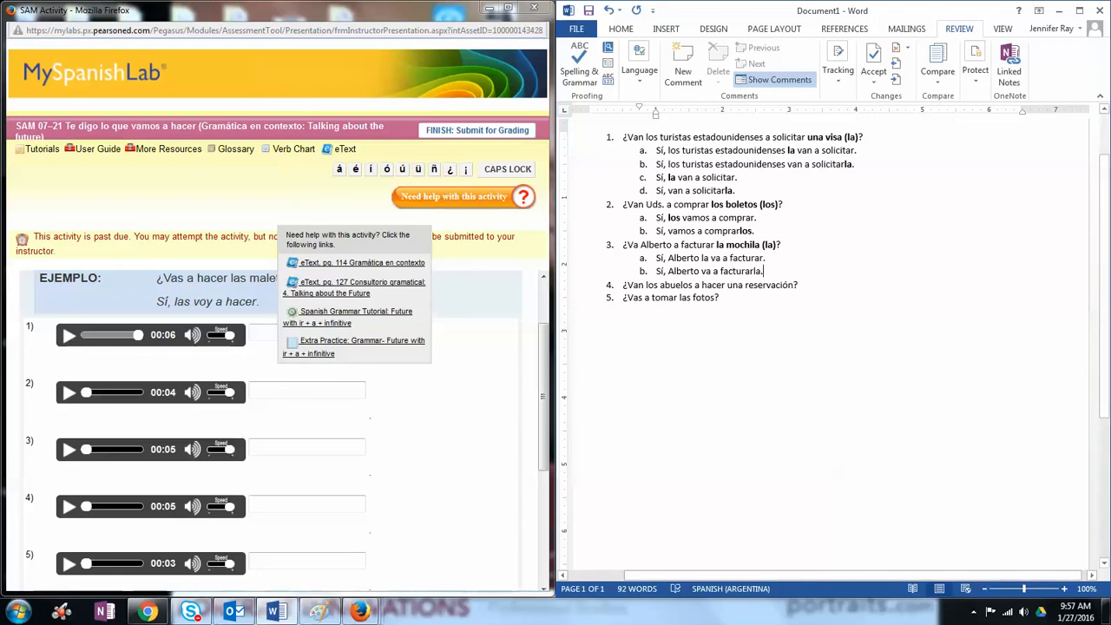
# Add the shorter answers c "Sí, la va a facturar." and d "Sí, va a facturarla." under question 3.
pyautogui.press('Return')
pyautogui.write('Sí, la va a facturar')
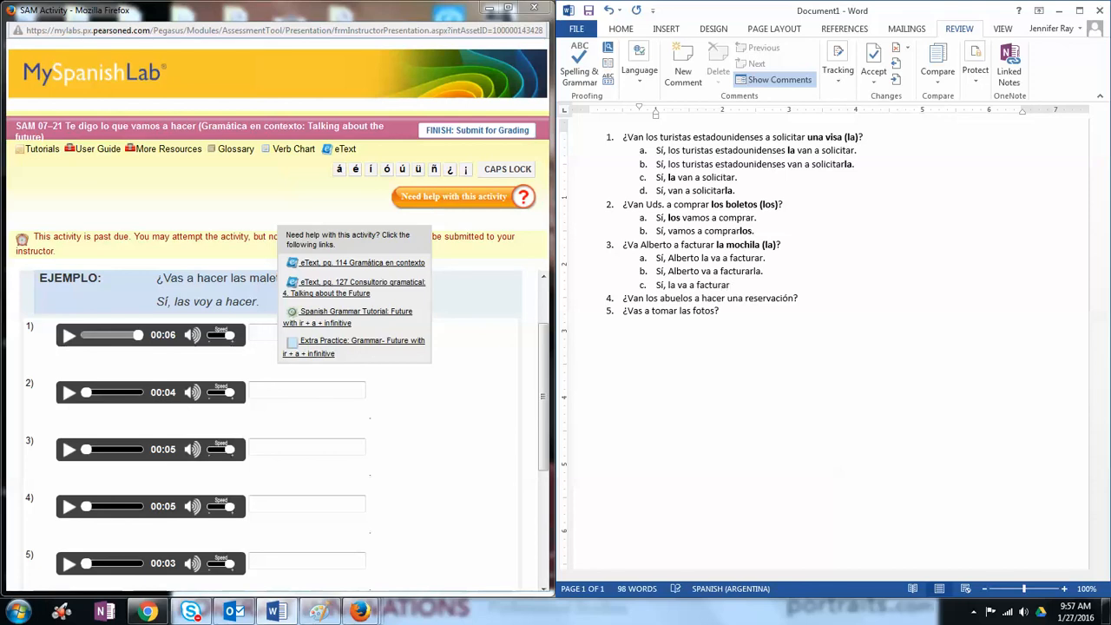
pyautogui.write('.')
pyautogui.press('Return')
pyautogui.write('Sí, va a facturarla.')
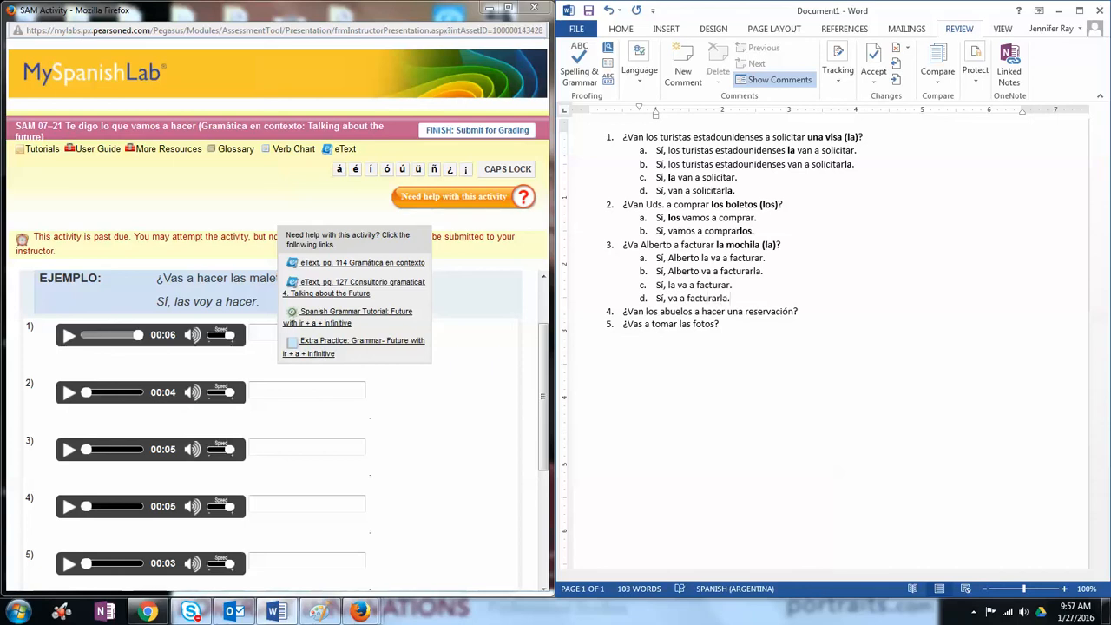